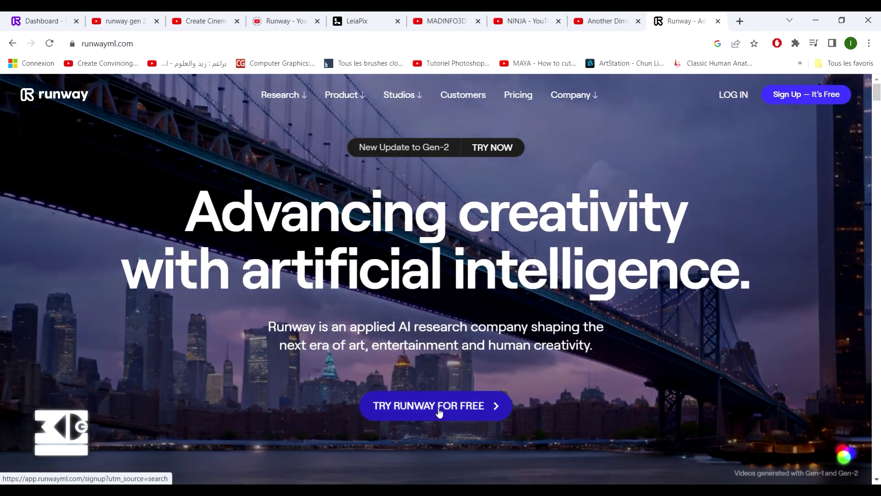
- Scroll down the Runway homepage past the Gen-2 showcase and Research Highlights to AI Magic Tools
{"action": "scroll", "coordinate": [429, 346], "scroll_direction": "down", "scroll_amount": 2}
{"action": "scroll", "coordinate": [428, 346], "scroll_direction": "down", "scroll_amount": 8}
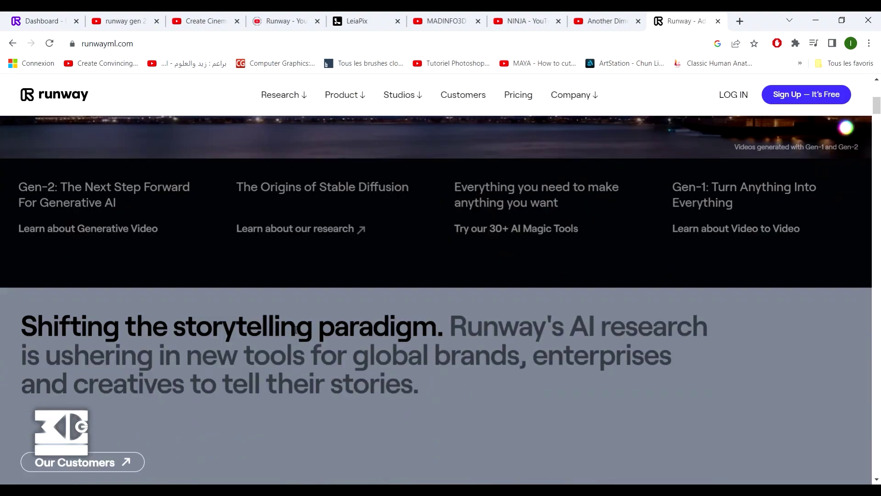
{"action": "scroll", "coordinate": [295, 330], "scroll_direction": "down", "scroll_amount": 3}
{"action": "scroll", "coordinate": [296, 330], "scroll_direction": "down", "scroll_amount": 4}
{"action": "scroll", "coordinate": [295, 330], "scroll_direction": "down", "scroll_amount": 5}
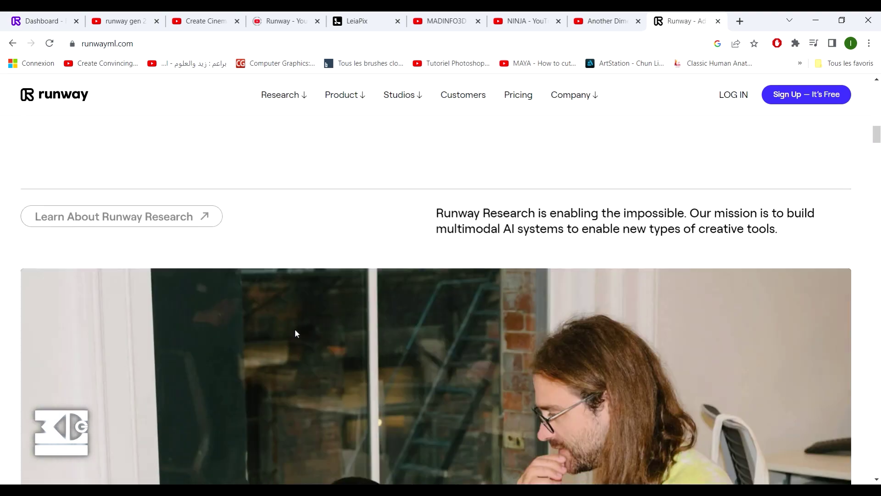
{"action": "scroll", "coordinate": [295, 330], "scroll_direction": "down", "scroll_amount": 3}
{"action": "scroll", "coordinate": [295, 333], "scroll_direction": "down", "scroll_amount": 1}
{"action": "scroll", "coordinate": [295, 332], "scroll_direction": "down", "scroll_amount": 5}
{"action": "scroll", "coordinate": [295, 333], "scroll_direction": "down", "scroll_amount": 3}
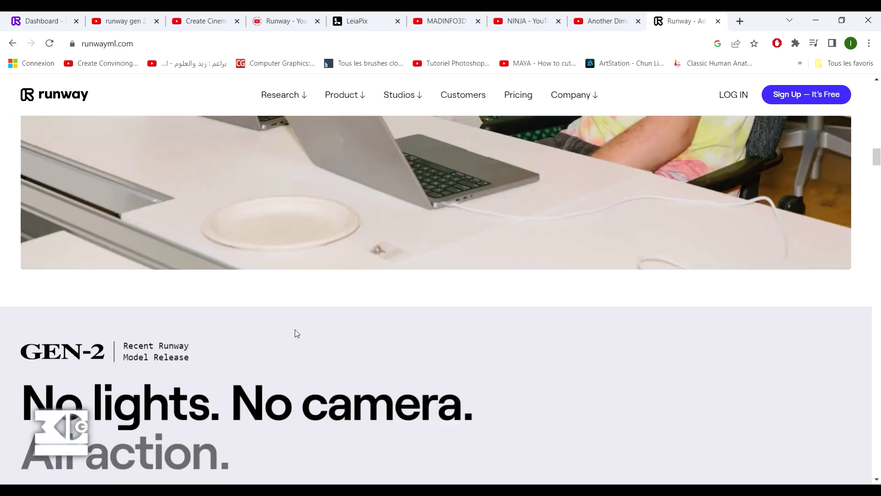
{"action": "scroll", "coordinate": [295, 333], "scroll_direction": "down", "scroll_amount": 4}
{"action": "scroll", "coordinate": [295, 332], "scroll_direction": "down", "scroll_amount": 3}
{"action": "scroll", "coordinate": [296, 333], "scroll_direction": "down", "scroll_amount": 3}
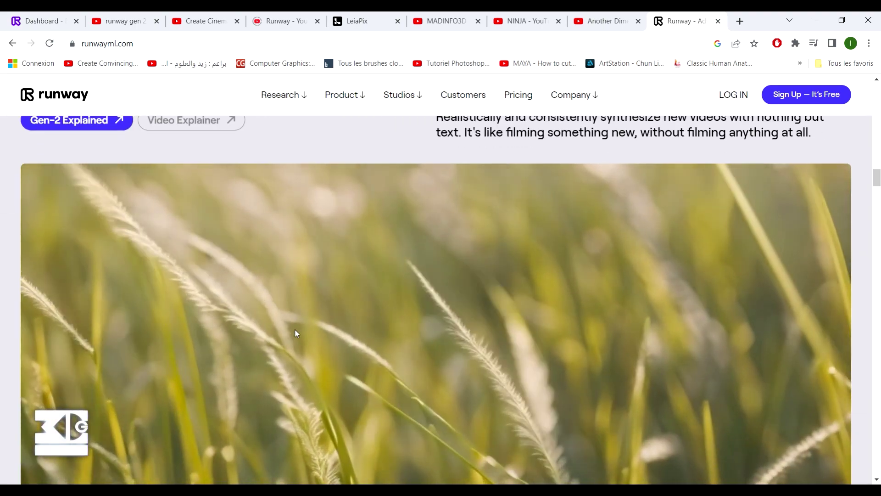
{"action": "scroll", "coordinate": [295, 333], "scroll_direction": "up", "scroll_amount": 1}
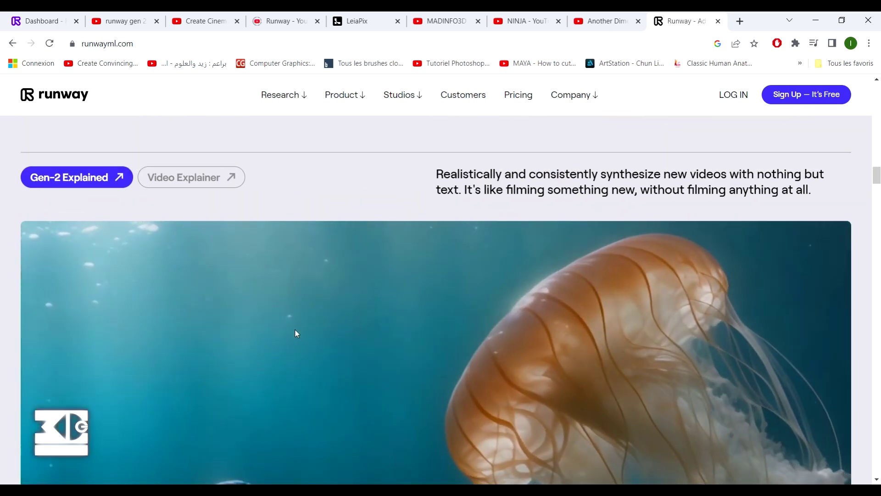
{"action": "scroll", "coordinate": [295, 329], "scroll_direction": "down", "scroll_amount": 1}
{"action": "scroll", "coordinate": [295, 334], "scroll_direction": "down", "scroll_amount": 1}
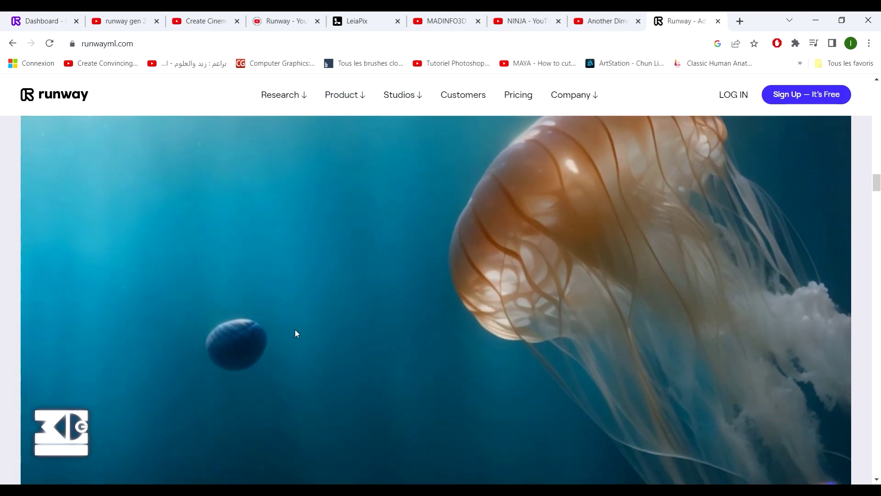
{"action": "scroll", "coordinate": [295, 333], "scroll_direction": "down", "scroll_amount": 1}
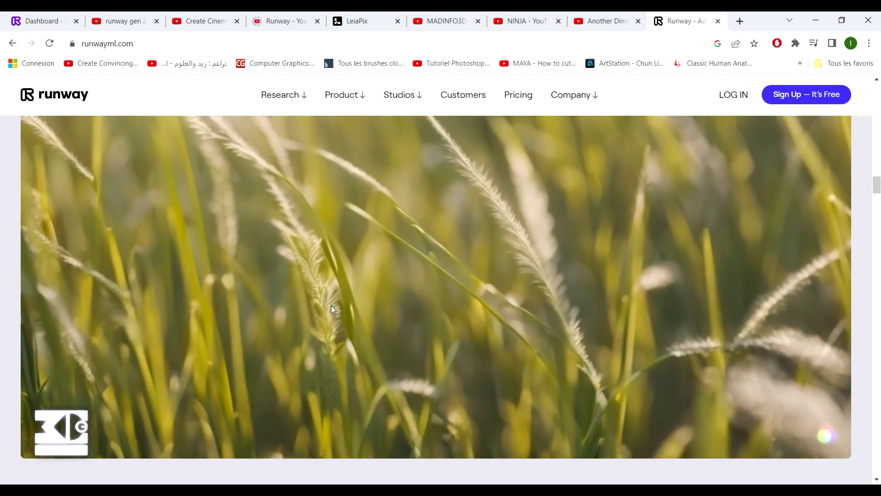
{"action": "scroll", "coordinate": [331, 306], "scroll_direction": "up", "scroll_amount": 3}
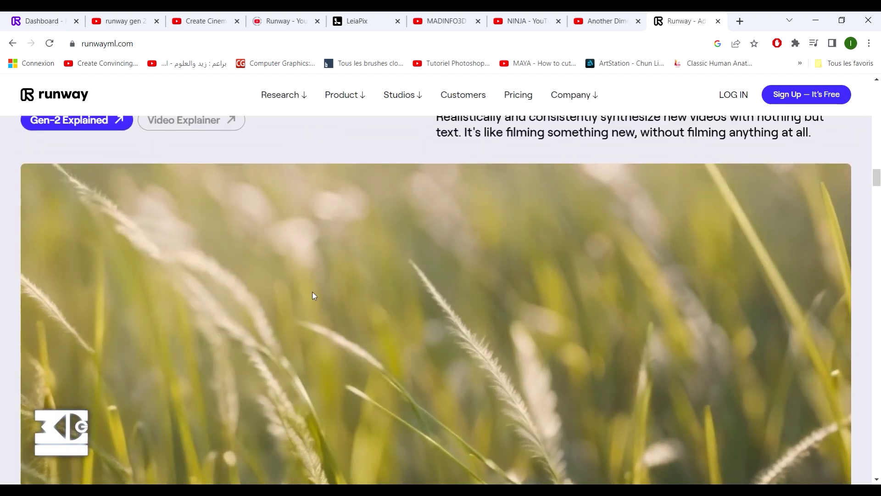
{"action": "scroll", "coordinate": [199, 250], "scroll_direction": "up", "scroll_amount": 2}
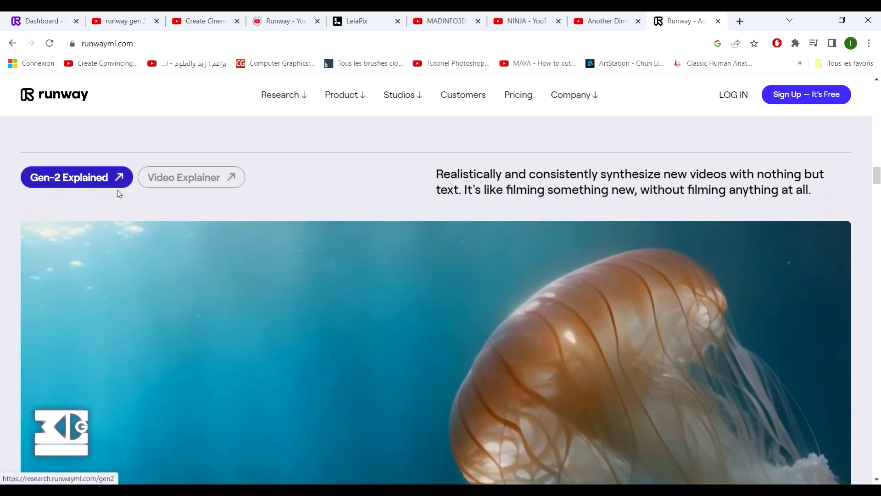
{"action": "scroll", "coordinate": [276, 199], "scroll_direction": "down", "scroll_amount": 2}
{"action": "scroll", "coordinate": [277, 199], "scroll_direction": "down", "scroll_amount": 2}
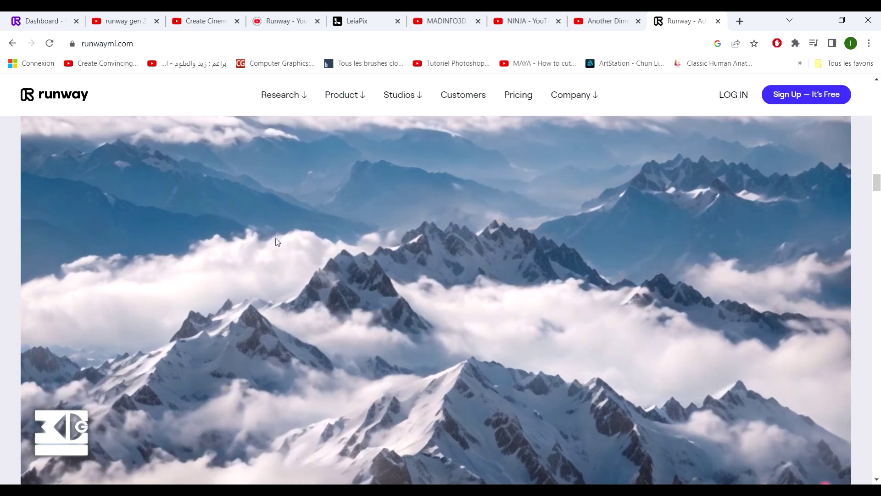
{"action": "scroll", "coordinate": [214, 271], "scroll_direction": "up", "scroll_amount": 2}
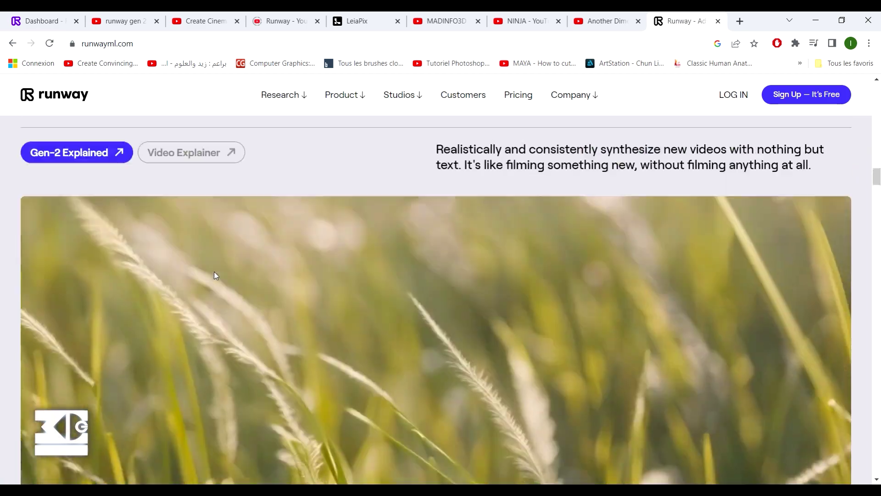
{"action": "scroll", "coordinate": [213, 271], "scroll_direction": "down", "scroll_amount": 2}
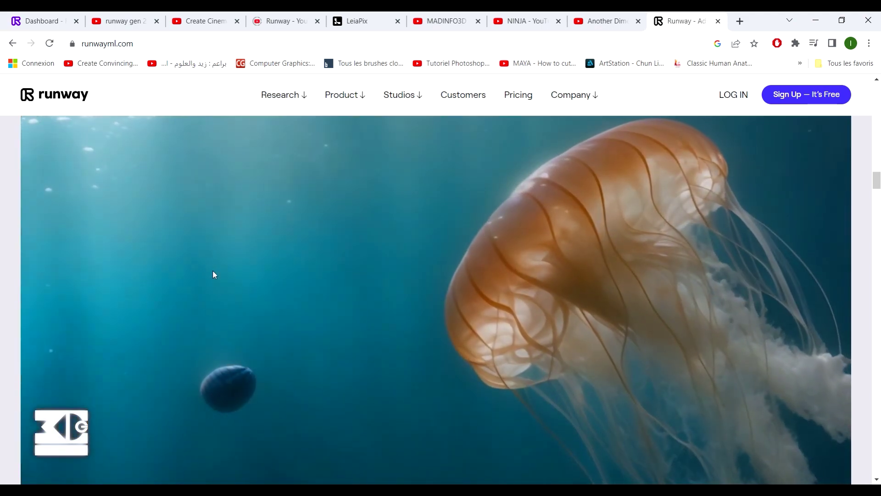
{"action": "scroll", "coordinate": [213, 271], "scroll_direction": "down", "scroll_amount": 5}
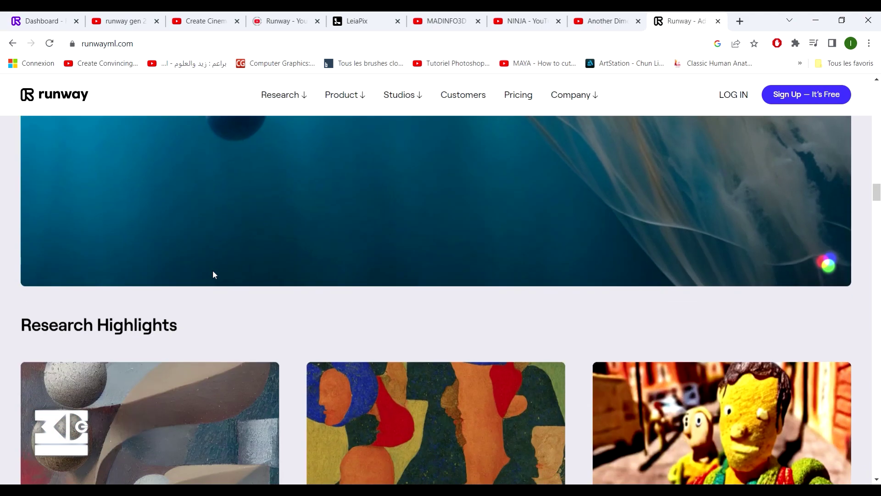
{"action": "scroll", "coordinate": [213, 275], "scroll_direction": "down", "scroll_amount": 3}
{"action": "scroll", "coordinate": [188, 278], "scroll_direction": "down", "scroll_amount": 5}
{"action": "scroll", "coordinate": [208, 326], "scroll_direction": "down", "scroll_amount": 2}
{"action": "scroll", "coordinate": [417, 272], "scroll_direction": "down", "scroll_amount": 3}
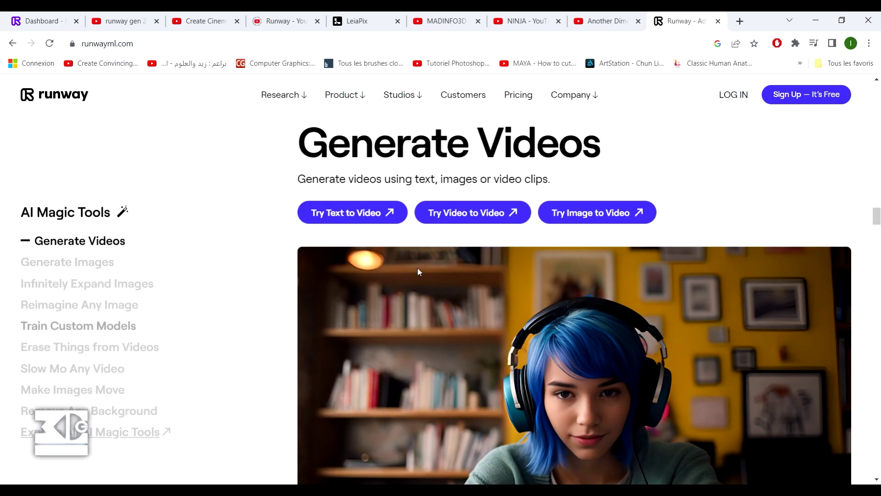
{"action": "scroll", "coordinate": [447, 275], "scroll_direction": "down", "scroll_amount": 2}
- View the Generate Images and Reimagine Any Image showcases in the AI Magic Tools list
{"action": "scroll", "coordinate": [447, 274], "scroll_direction": "down", "scroll_amount": 2}
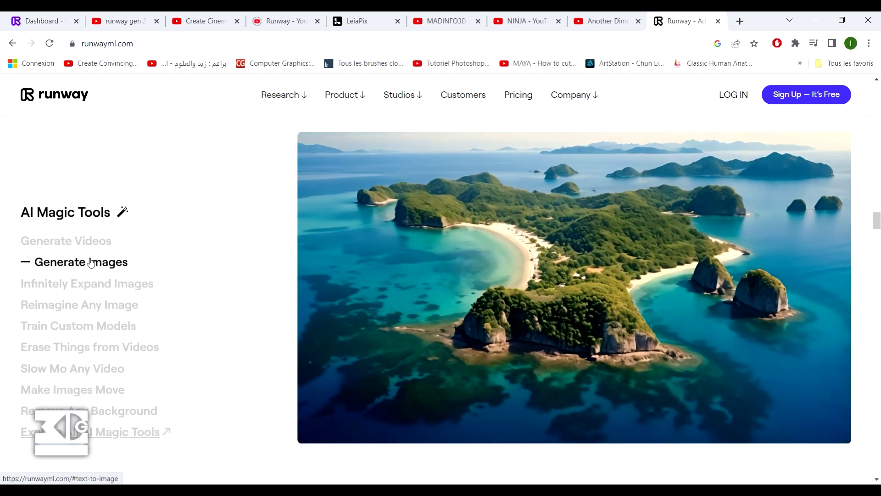
{"action": "left_click", "coordinate": [88, 262]}
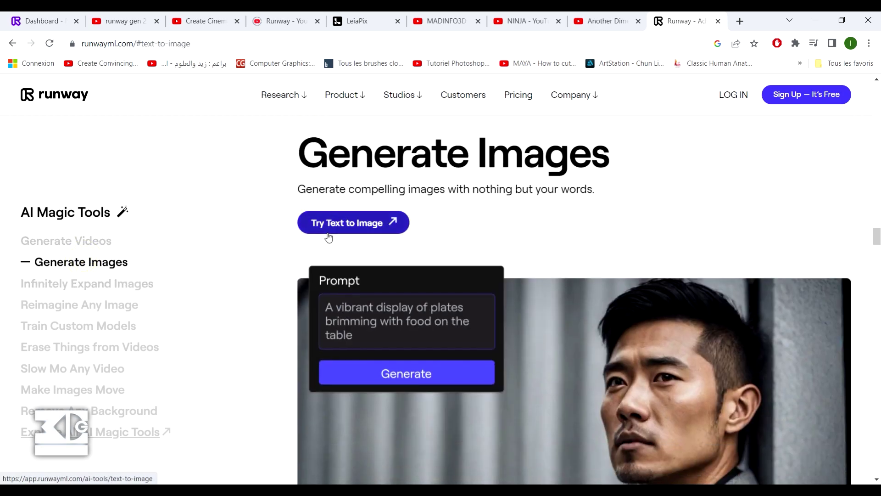
{"action": "scroll", "coordinate": [465, 254], "scroll_direction": "down", "scroll_amount": 1}
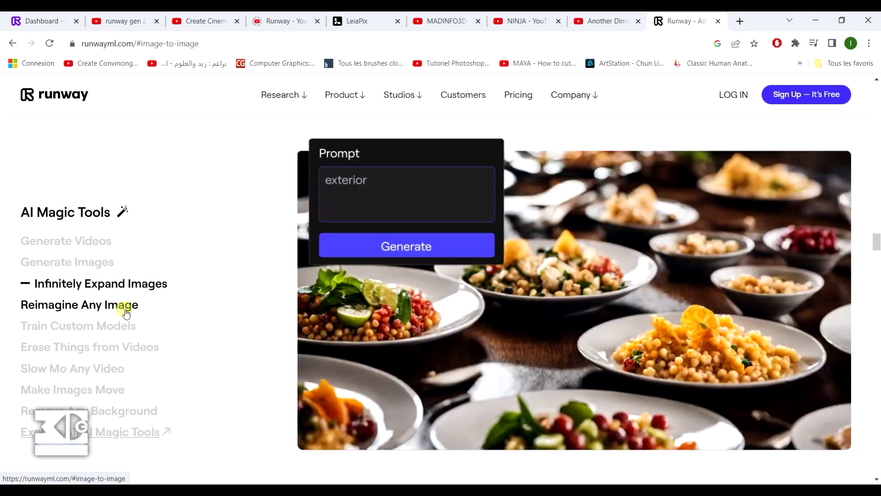
{"action": "left_click", "coordinate": [122, 308]}
{"action": "scroll", "coordinate": [508, 351], "scroll_direction": "up", "scroll_amount": 1}
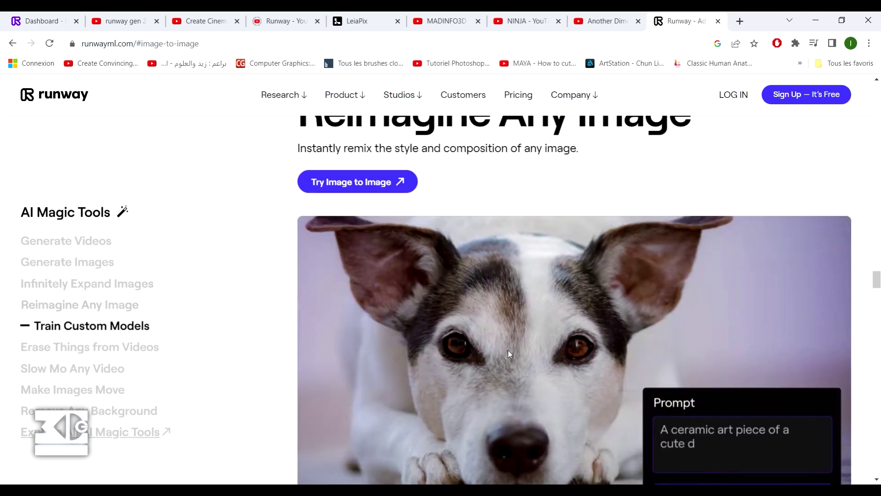
{"action": "scroll", "coordinate": [509, 353], "scroll_direction": "up", "scroll_amount": 5}
{"action": "scroll", "coordinate": [403, 382], "scroll_direction": "up", "scroll_amount": 2}
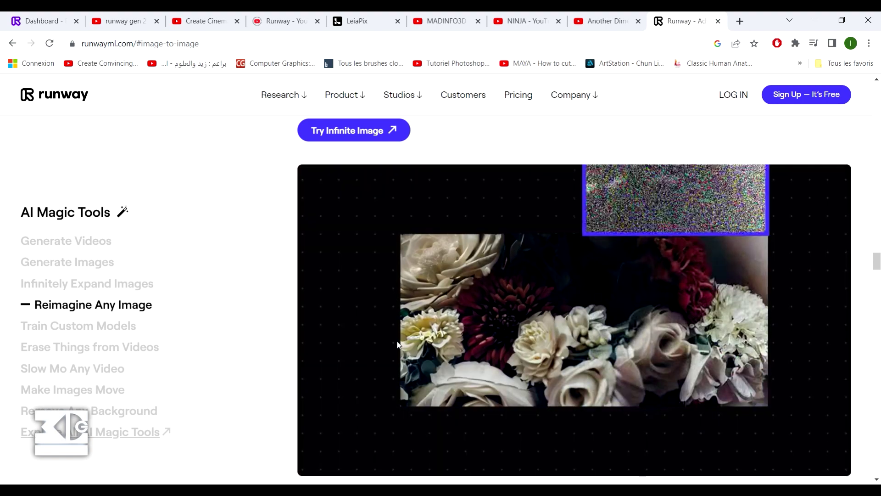
- Scroll down to the Erase Things from Videos inpainting demo with its brush controls
{"action": "scroll", "coordinate": [459, 310], "scroll_direction": "down", "scroll_amount": 10}
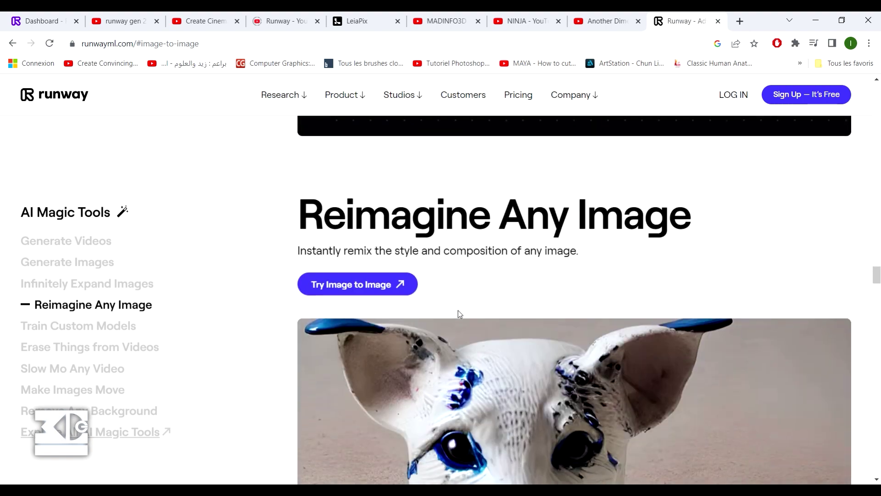
{"action": "scroll", "coordinate": [455, 310], "scroll_direction": "down", "scroll_amount": 3}
{"action": "scroll", "coordinate": [542, 264], "scroll_direction": "up", "scroll_amount": 2}
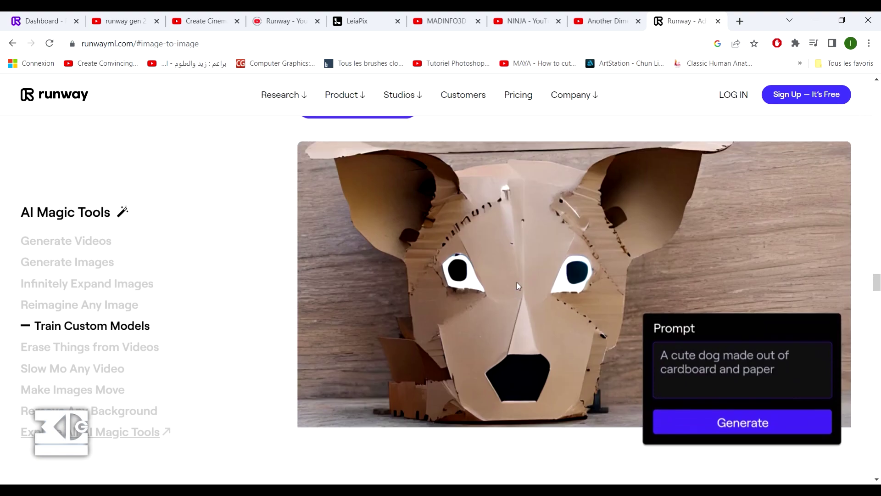
{"action": "scroll", "coordinate": [538, 322], "scroll_direction": "down", "scroll_amount": 3}
{"action": "scroll", "coordinate": [495, 333], "scroll_direction": "down", "scroll_amount": 5}
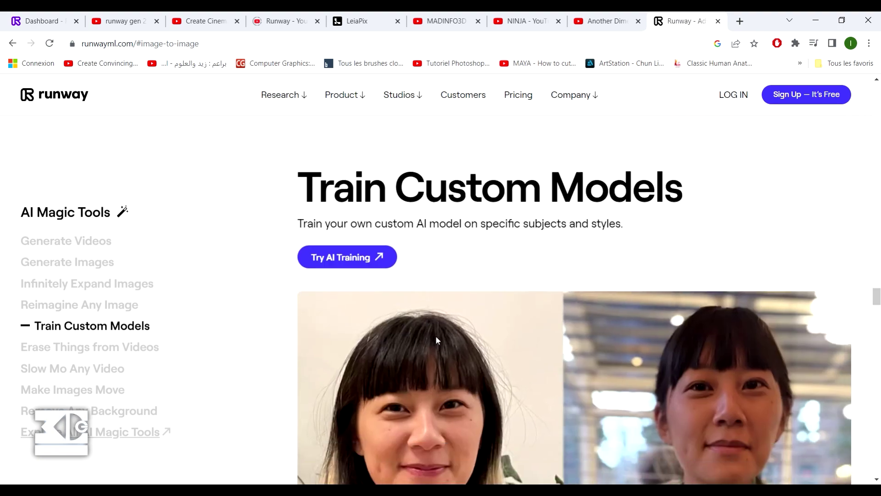
{"action": "scroll", "coordinate": [436, 338], "scroll_direction": "down", "scroll_amount": 4}
{"action": "scroll", "coordinate": [413, 335], "scroll_direction": "down", "scroll_amount": 3}
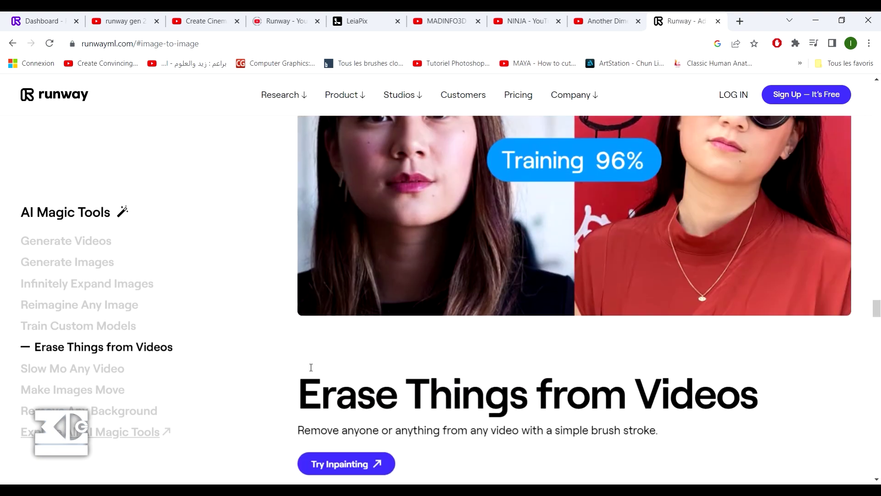
{"action": "scroll", "coordinate": [391, 355], "scroll_direction": "down", "scroll_amount": 3}
{"action": "scroll", "coordinate": [390, 352], "scroll_direction": "down", "scroll_amount": 3}
{"action": "scroll", "coordinate": [392, 321], "scroll_direction": "up", "scroll_amount": 2}
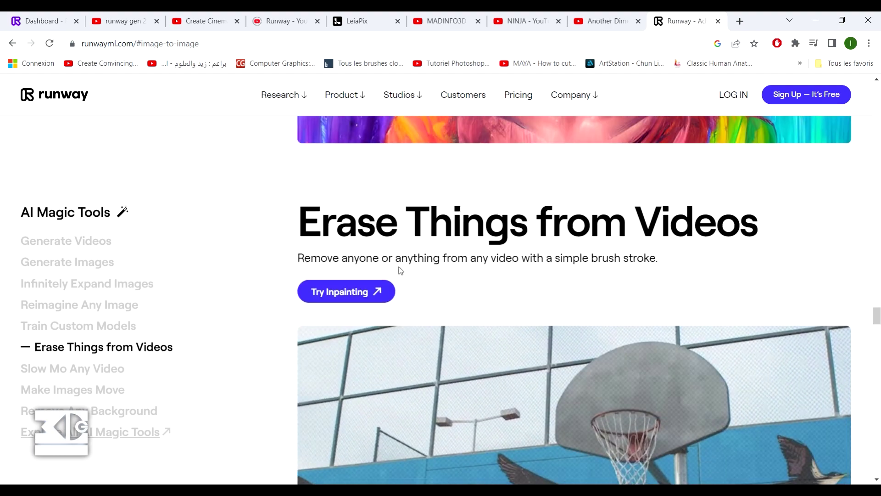
{"action": "scroll", "coordinate": [506, 275], "scroll_direction": "down", "scroll_amount": 5}
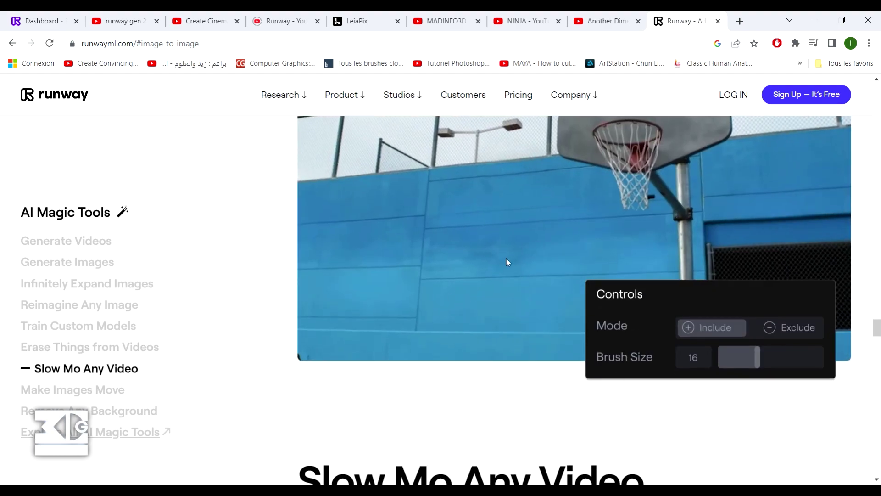
{"action": "scroll", "coordinate": [506, 258], "scroll_direction": "up", "scroll_amount": 2}
- Browse the AI Magic Tools demos below the inpainting showcase
{"action": "scroll", "coordinate": [483, 285], "scroll_direction": "up", "scroll_amount": 1}
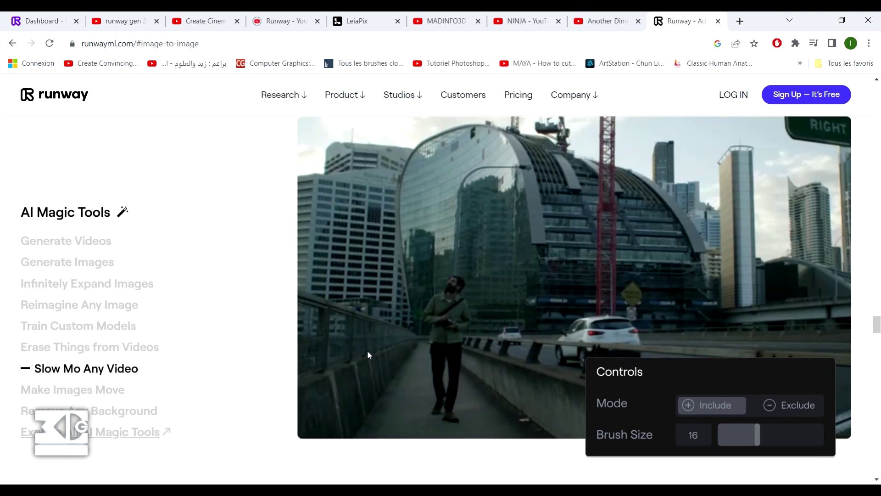
{"action": "scroll", "coordinate": [375, 356], "scroll_direction": "down", "scroll_amount": 5}
{"action": "scroll", "coordinate": [379, 357], "scroll_direction": "down", "scroll_amount": 4}
{"action": "scroll", "coordinate": [379, 357], "scroll_direction": "down", "scroll_amount": 1}
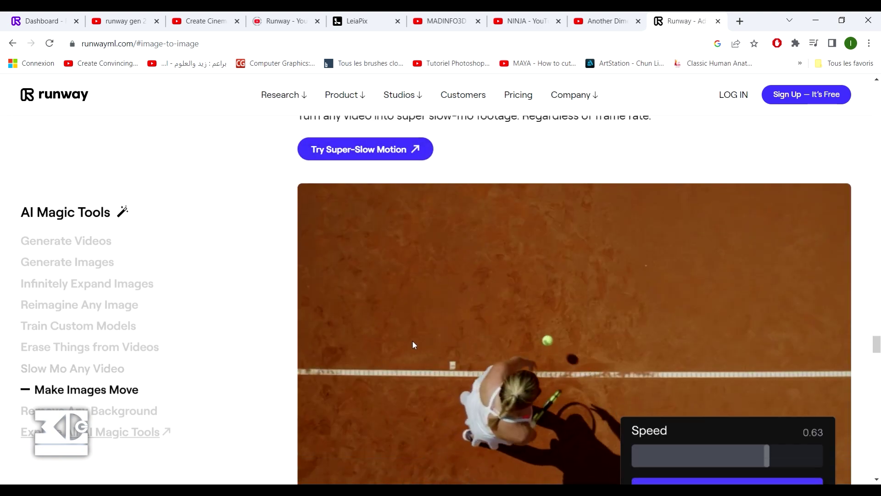
{"action": "scroll", "coordinate": [412, 346], "scroll_direction": "up", "scroll_amount": 4}
{"action": "scroll", "coordinate": [365, 344], "scroll_direction": "up", "scroll_amount": 5}
{"action": "scroll", "coordinate": [365, 341], "scroll_direction": "up", "scroll_amount": 2}
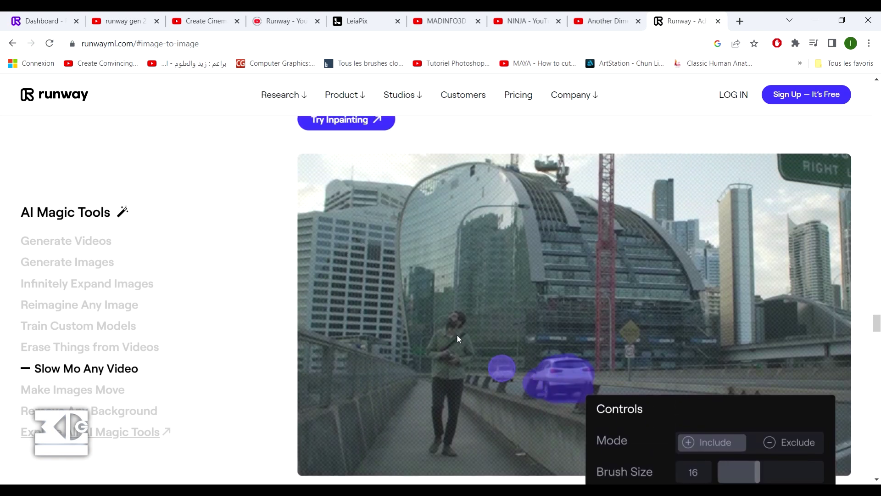
{"action": "scroll", "coordinate": [458, 336], "scroll_direction": "down", "scroll_amount": 5}
{"action": "scroll", "coordinate": [457, 335], "scroll_direction": "down", "scroll_amount": 4}
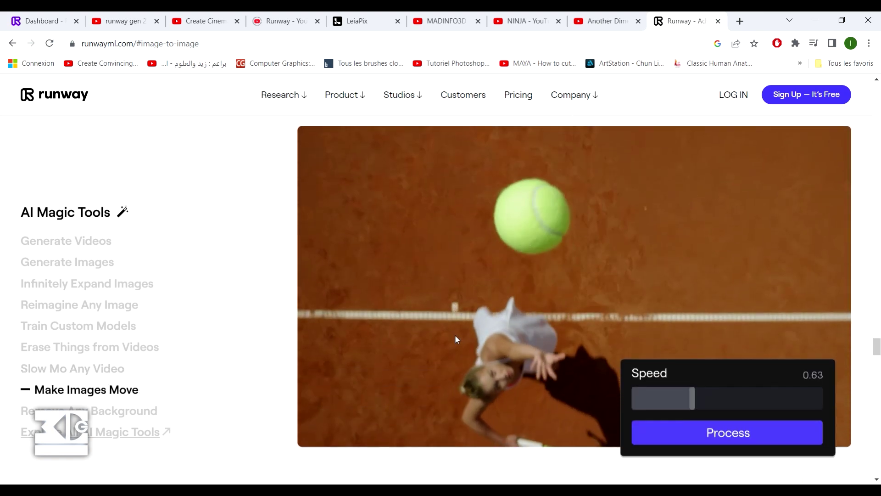
{"action": "scroll", "coordinate": [455, 336], "scroll_direction": "down", "scroll_amount": 1}
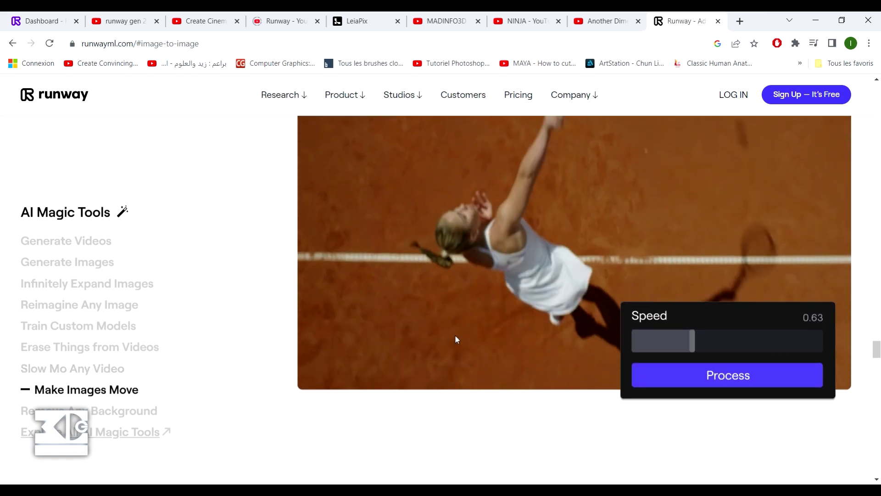
{"action": "scroll", "coordinate": [455, 335], "scroll_direction": "down", "scroll_amount": 1}
{"action": "scroll", "coordinate": [456, 334], "scroll_direction": "up", "scroll_amount": 3}
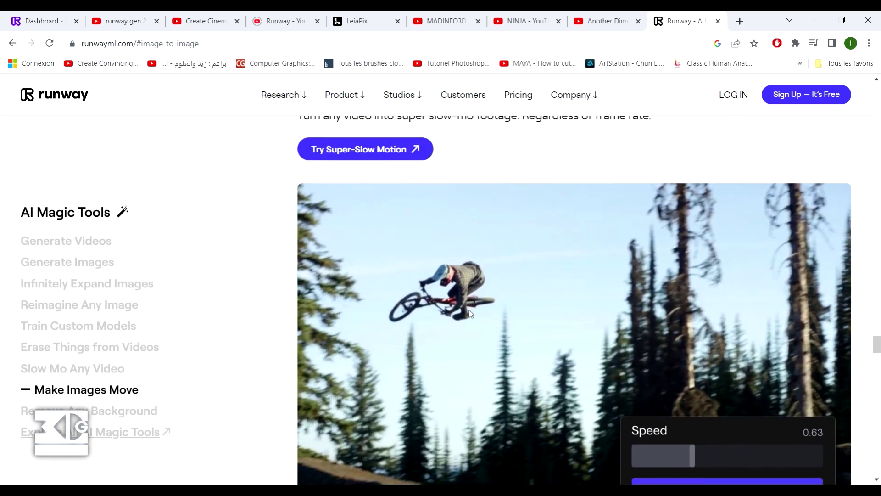
{"action": "scroll", "coordinate": [469, 313], "scroll_direction": "down", "scroll_amount": 1}
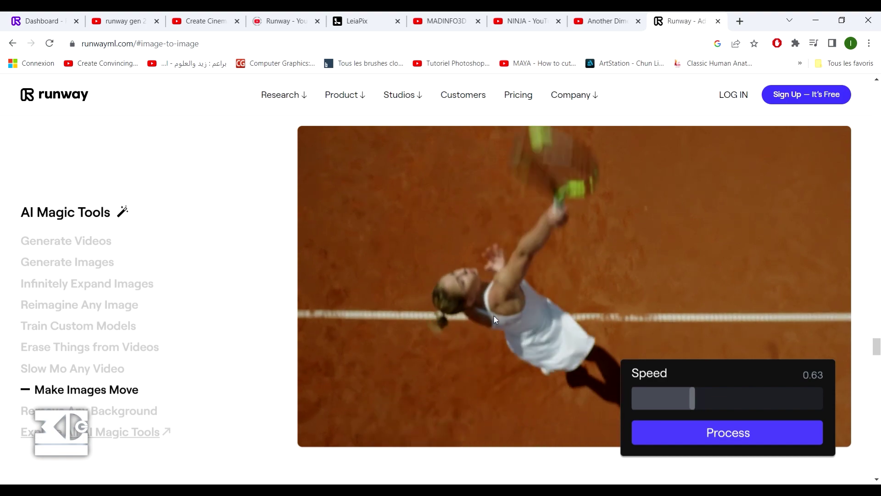
- Reach the Remove Any Background demo, then switch to the Runway Dashboard tab with Ctrl+1
{"action": "scroll", "coordinate": [494, 317], "scroll_direction": "down", "scroll_amount": 3}
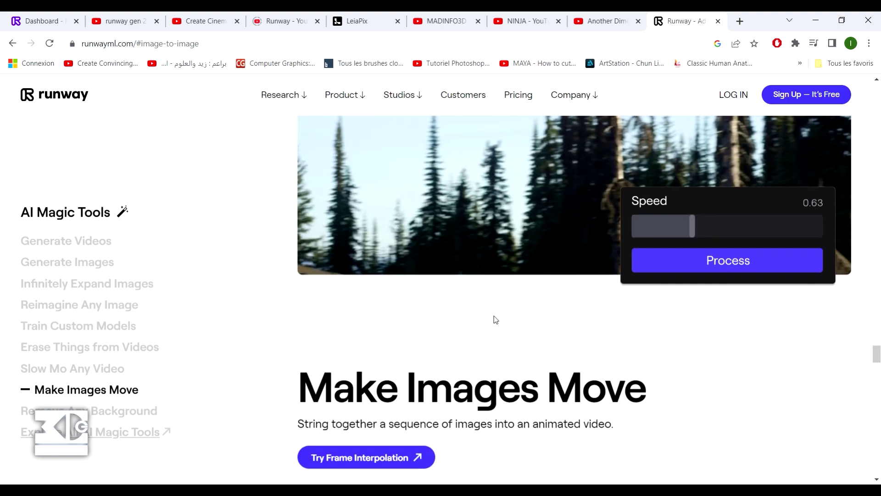
{"action": "scroll", "coordinate": [494, 317], "scroll_direction": "up", "scroll_amount": 2}
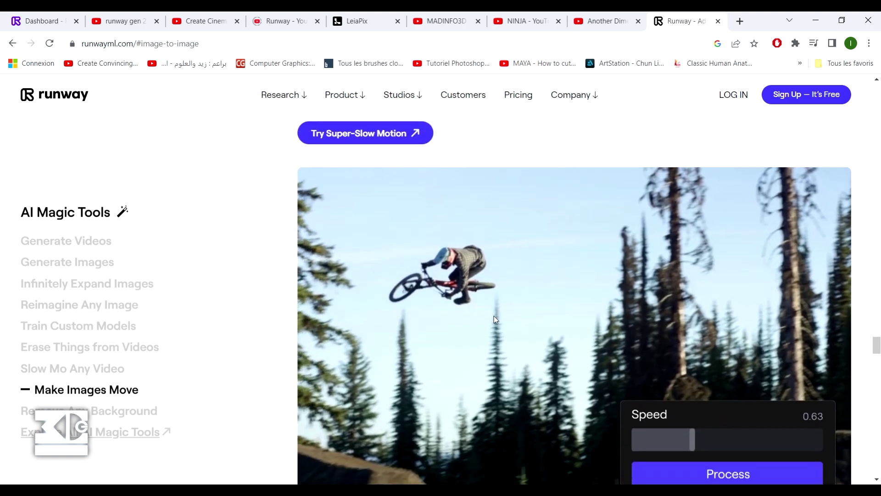
{"action": "scroll", "coordinate": [494, 317], "scroll_direction": "down", "scroll_amount": 5}
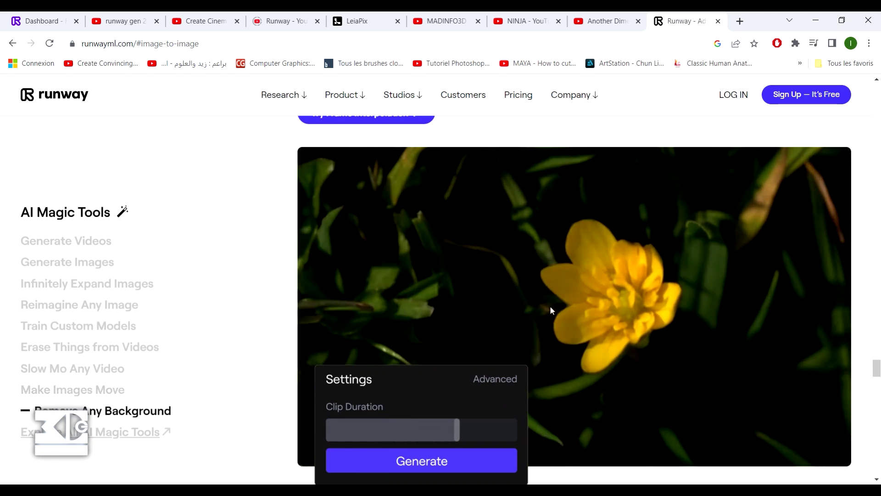
{"action": "scroll", "coordinate": [553, 312], "scroll_direction": "down", "scroll_amount": 5}
{"action": "scroll", "coordinate": [562, 317], "scroll_direction": "down", "scroll_amount": 5}
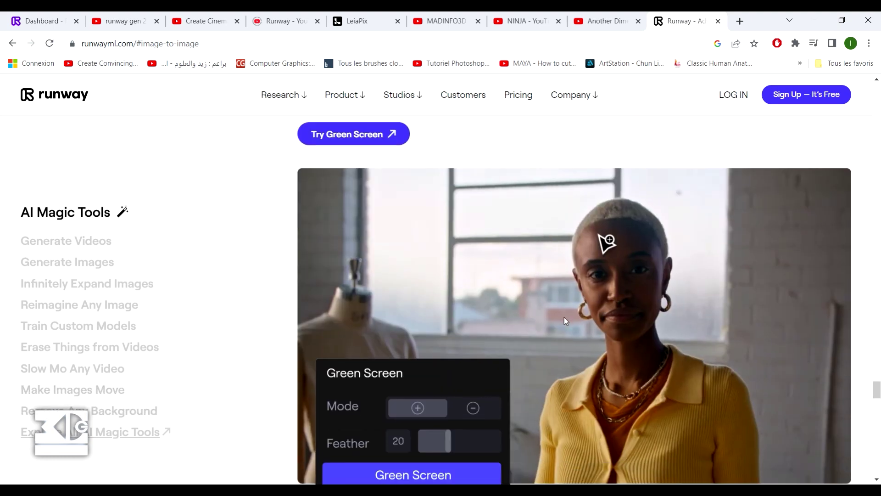
{"action": "scroll", "coordinate": [564, 317], "scroll_direction": "down", "scroll_amount": 1}
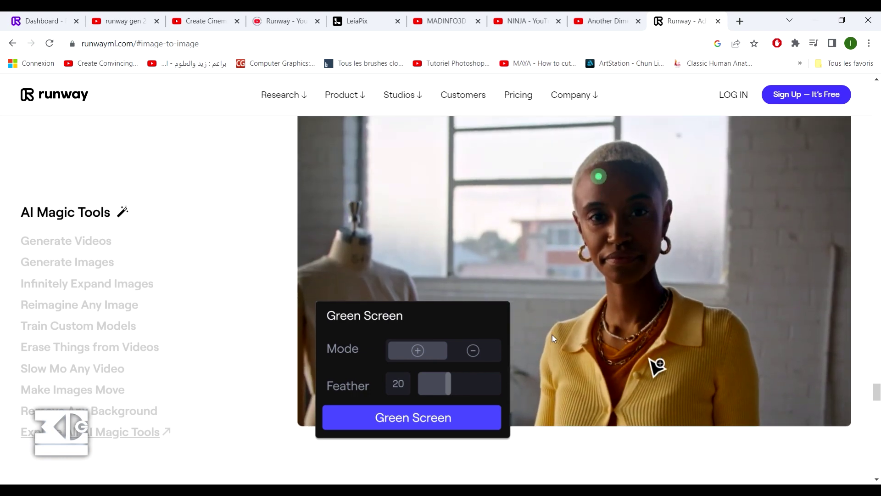
{"action": "scroll", "coordinate": [552, 338], "scroll_direction": "down", "scroll_amount": 4}
{"action": "scroll", "coordinate": [552, 337], "scroll_direction": "down", "scroll_amount": 3}
{"action": "scroll", "coordinate": [552, 337], "scroll_direction": "down", "scroll_amount": 2}
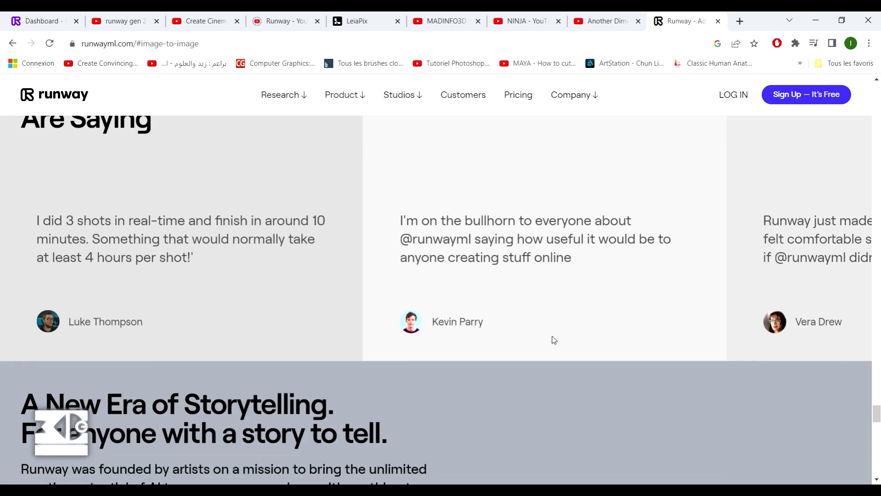
{"action": "scroll", "coordinate": [552, 337], "scroll_direction": "down", "scroll_amount": 3}
{"action": "scroll", "coordinate": [552, 337], "scroll_direction": "up", "scroll_amount": 5}
{"action": "scroll", "coordinate": [552, 336], "scroll_direction": "up", "scroll_amount": 10}
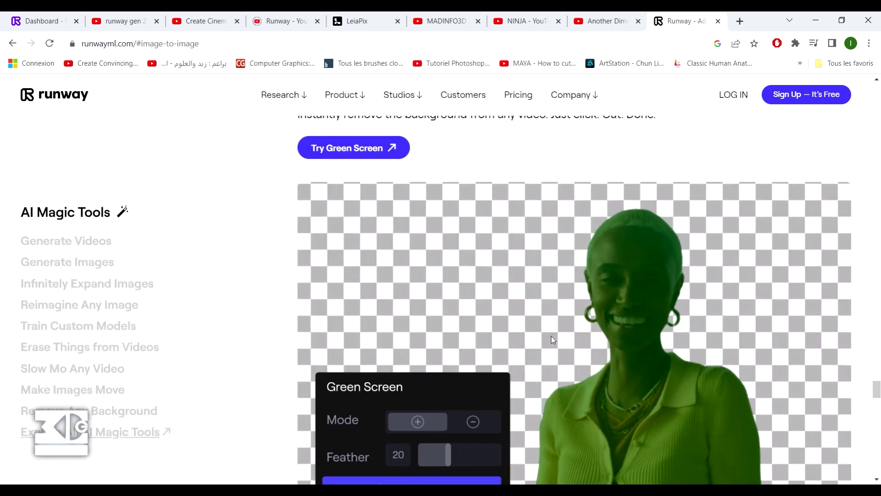
{"action": "scroll", "coordinate": [552, 340], "scroll_direction": "up", "scroll_amount": 5}
{"action": "key", "text": "ctrl+1"}
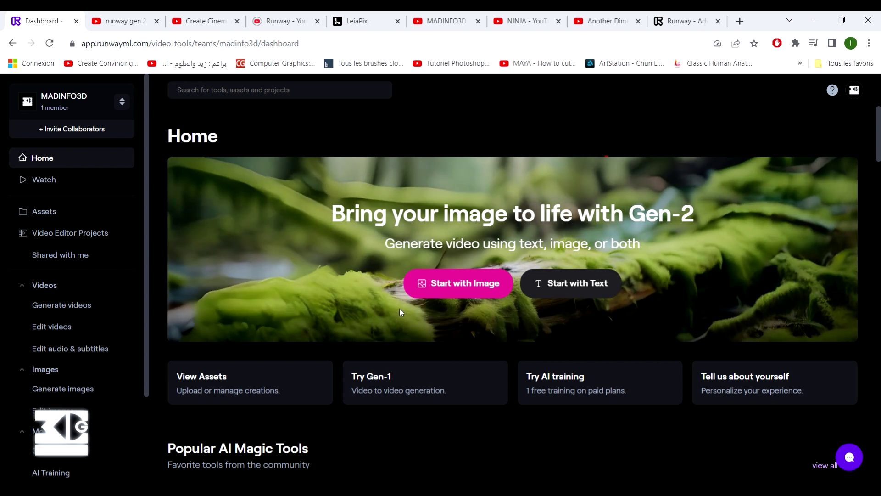
- Start a Gen-2 video from an image and browse the inspiration gallery below the upload area
{"action": "left_click", "coordinate": [452, 279]}
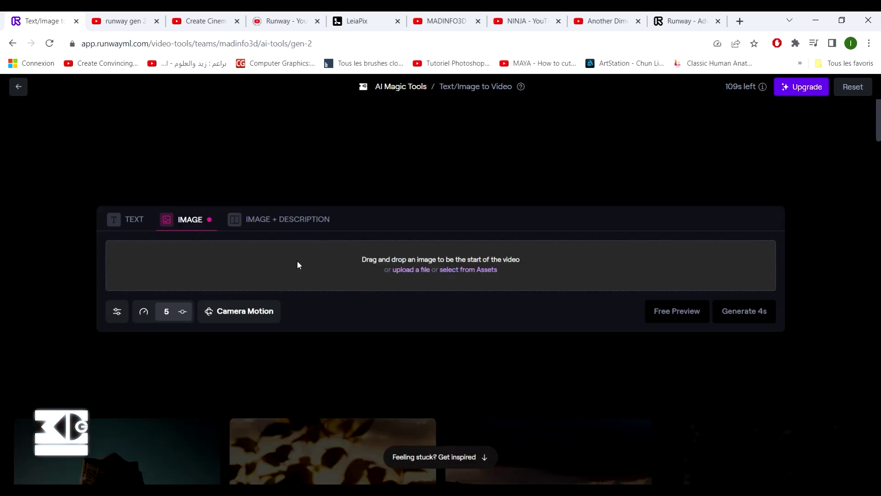
{"action": "scroll", "coordinate": [189, 326], "scroll_direction": "down", "scroll_amount": 5}
{"action": "scroll", "coordinate": [196, 280], "scroll_direction": "down", "scroll_amount": 1}
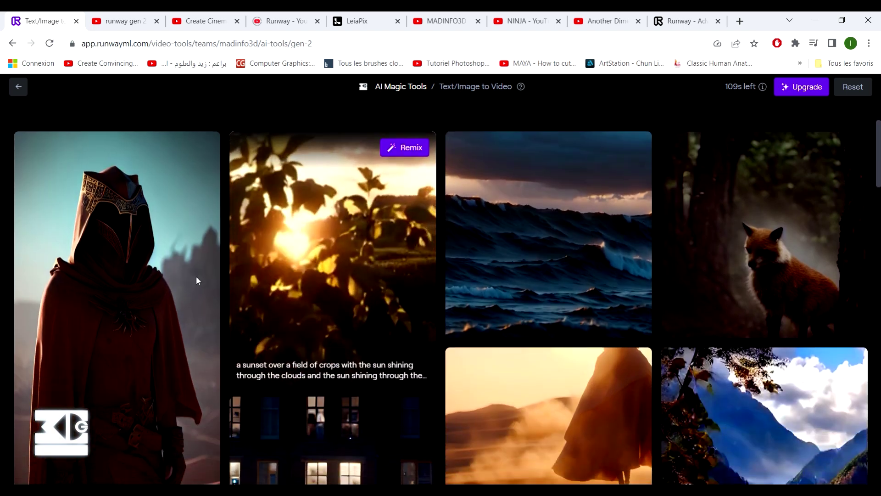
{"action": "mouse_move", "coordinate": [117, 307]}
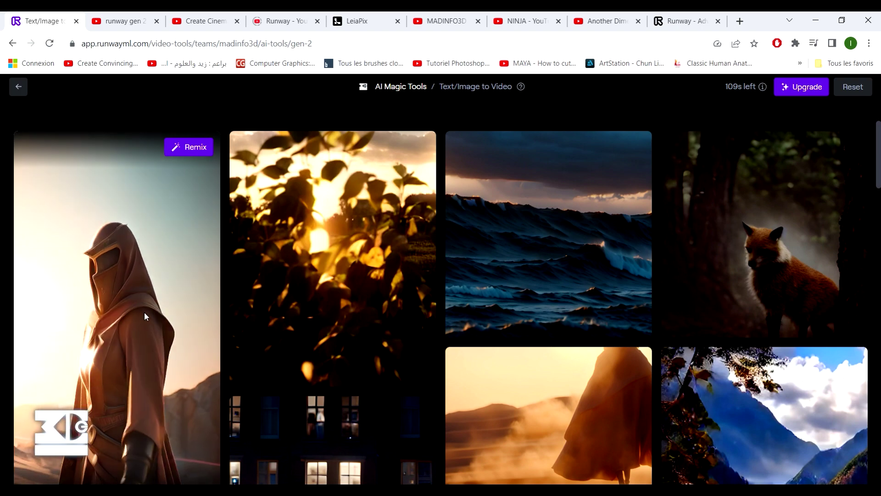
{"action": "scroll", "coordinate": [145, 316], "scroll_direction": "down", "scroll_amount": 1}
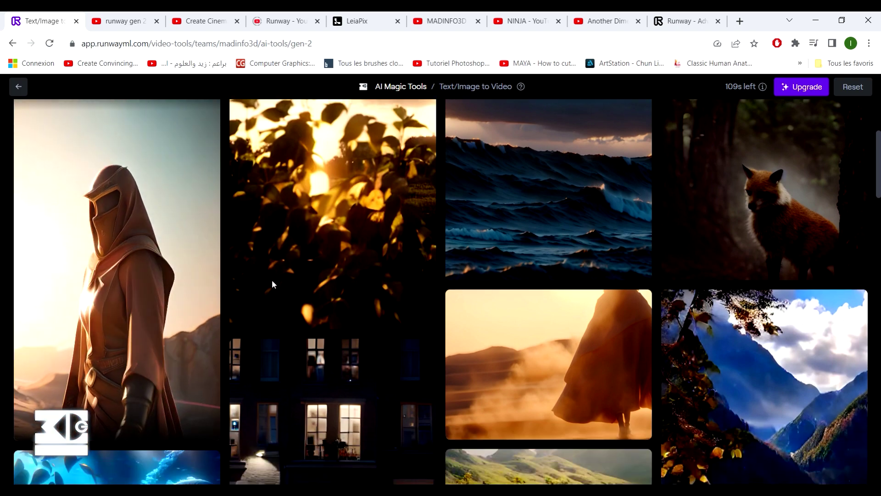
{"action": "mouse_move", "coordinate": [549, 386]}
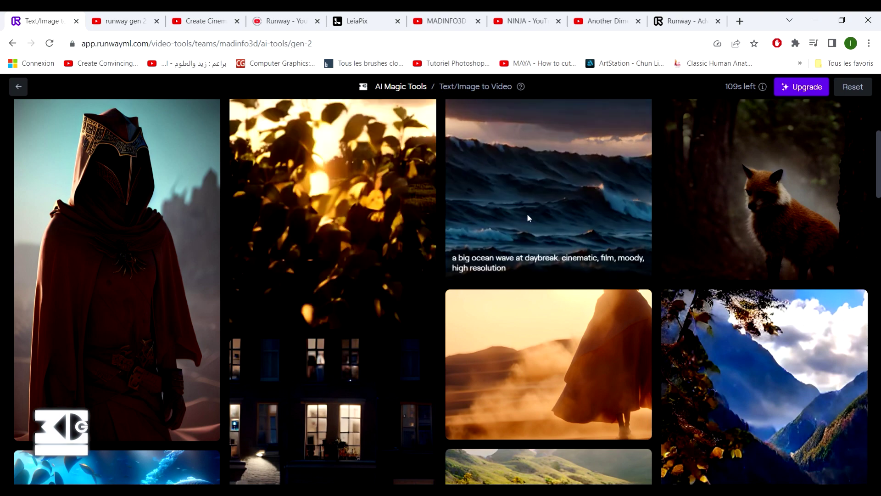
{"action": "mouse_move", "coordinate": [549, 413]}
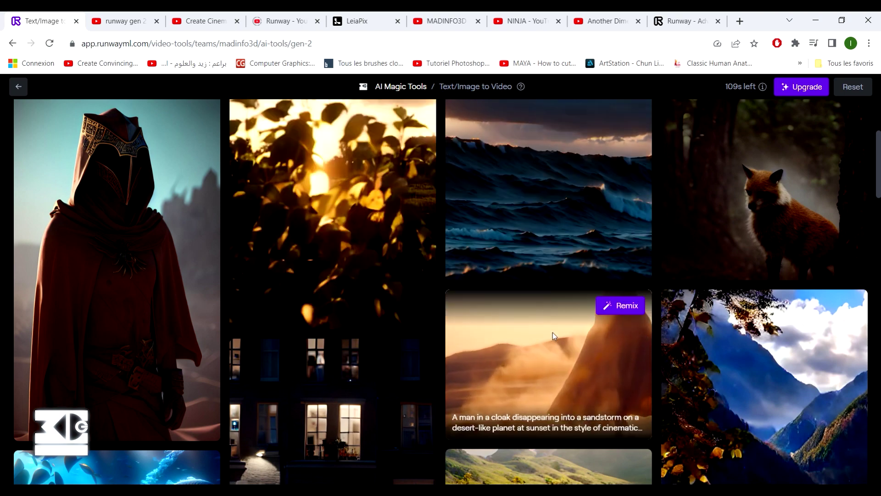
{"action": "scroll", "coordinate": [698, 380], "scroll_direction": "down", "scroll_amount": 2}
{"action": "scroll", "coordinate": [693, 386], "scroll_direction": "down", "scroll_amount": 3}
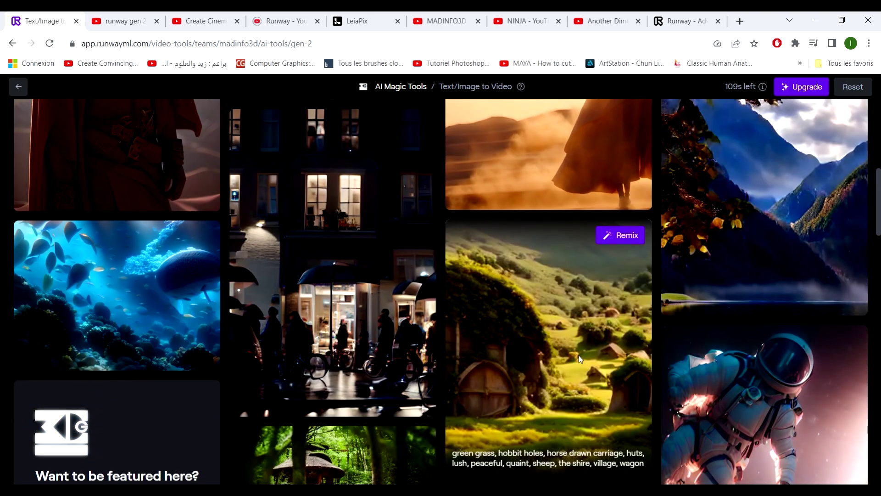
{"action": "scroll", "coordinate": [750, 333], "scroll_direction": "down", "scroll_amount": 3}
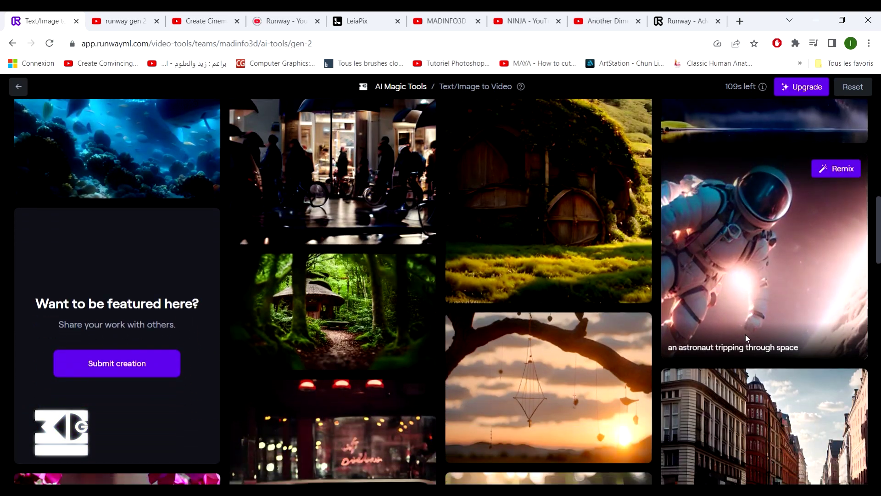
{"action": "scroll", "coordinate": [745, 334], "scroll_direction": "up", "scroll_amount": 5}
{"action": "scroll", "coordinate": [294, 238], "scroll_direction": "up", "scroll_amount": 5}
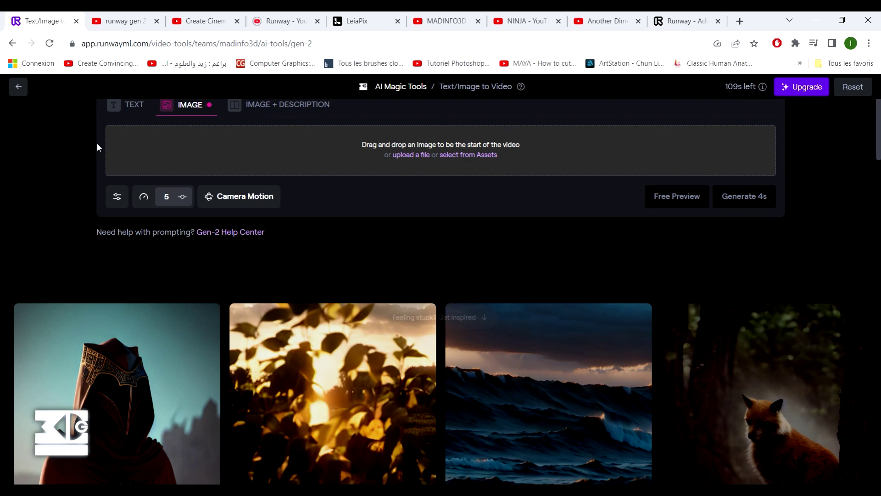
- Return to the dashboard and open the subscription plan chooser from the Free Plan area
{"action": "left_click", "coordinate": [20, 89]}
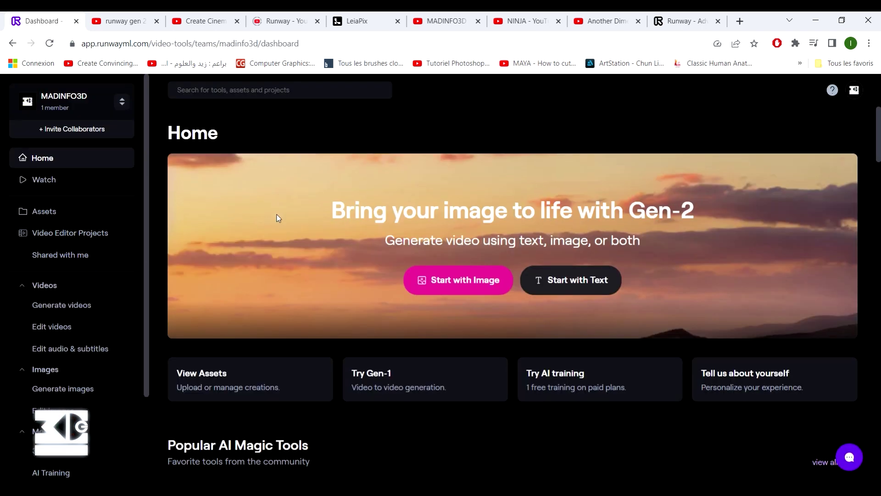
{"action": "scroll", "coordinate": [276, 225], "scroll_direction": "down", "scroll_amount": 2}
{"action": "scroll", "coordinate": [269, 239], "scroll_direction": "down", "scroll_amount": 1}
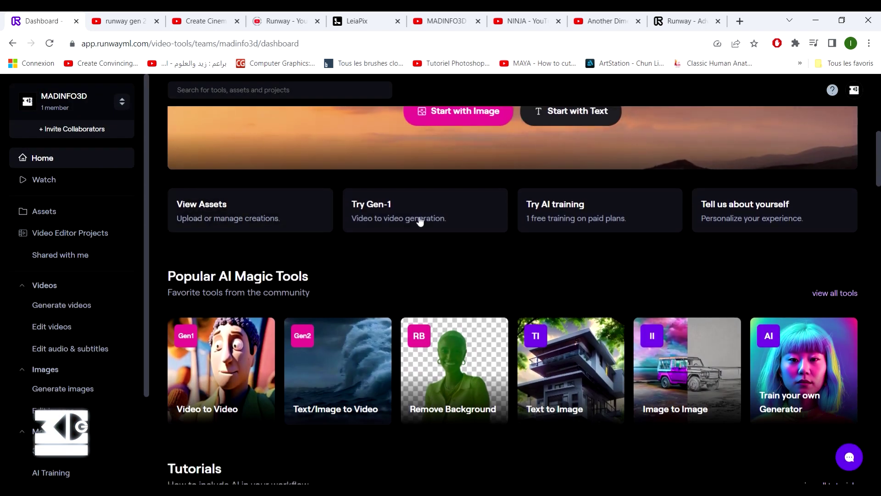
{"action": "scroll", "coordinate": [16, 259], "scroll_direction": "down", "scroll_amount": 3}
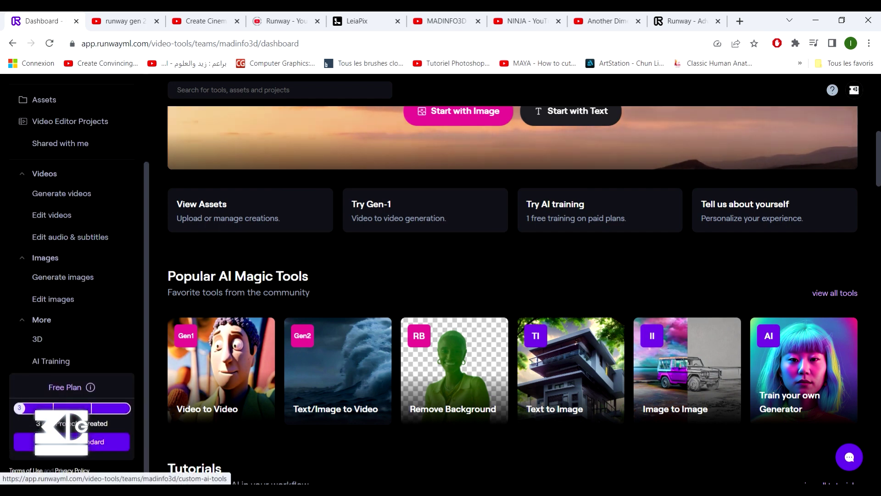
{"action": "left_click", "coordinate": [108, 442]}
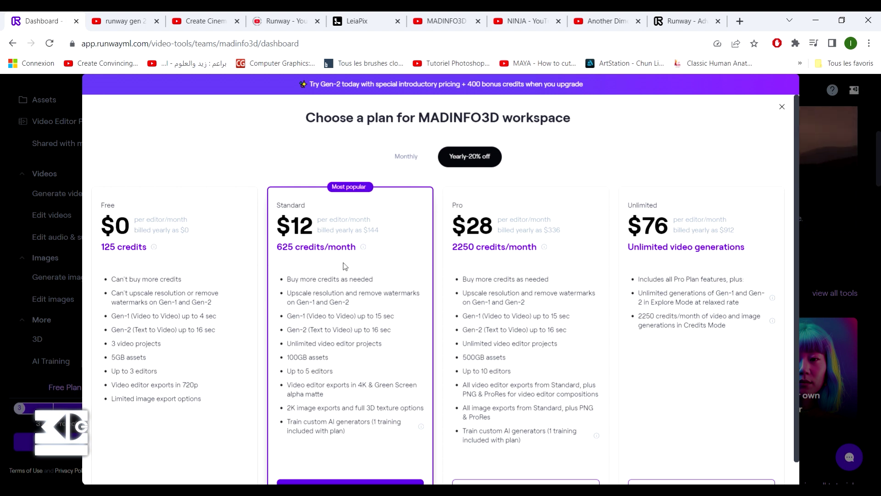
- Compare the Free, Standard, Pro and Unlimited plan prices, then close the plan dialog
{"action": "scroll", "coordinate": [345, 266], "scroll_direction": "down", "scroll_amount": 1}
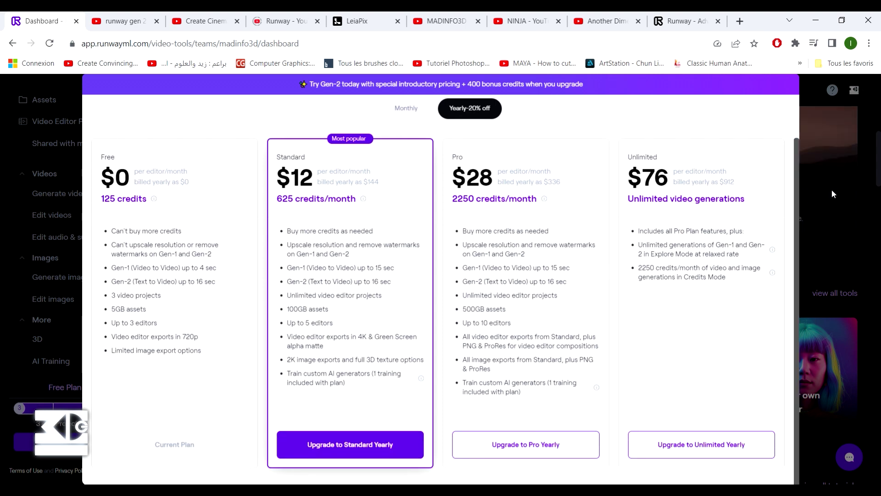
{"action": "scroll", "coordinate": [644, 313], "scroll_direction": "up", "scroll_amount": 1}
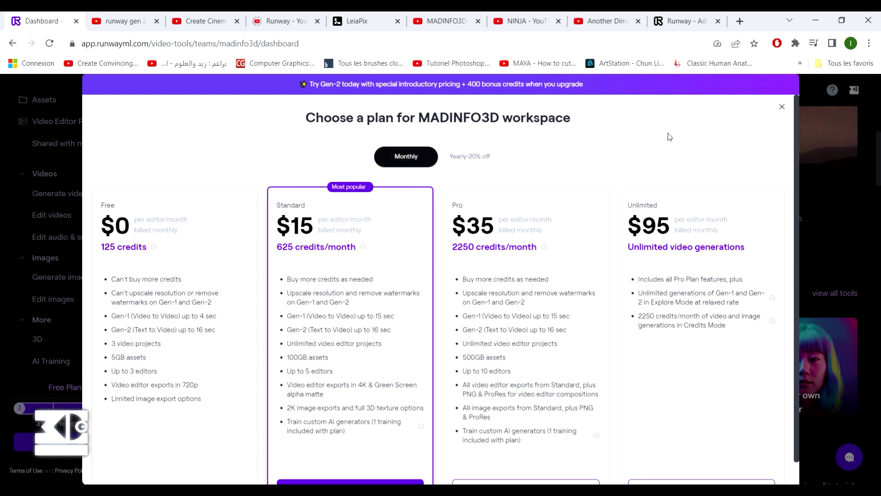
{"action": "left_click", "coordinate": [782, 107]}
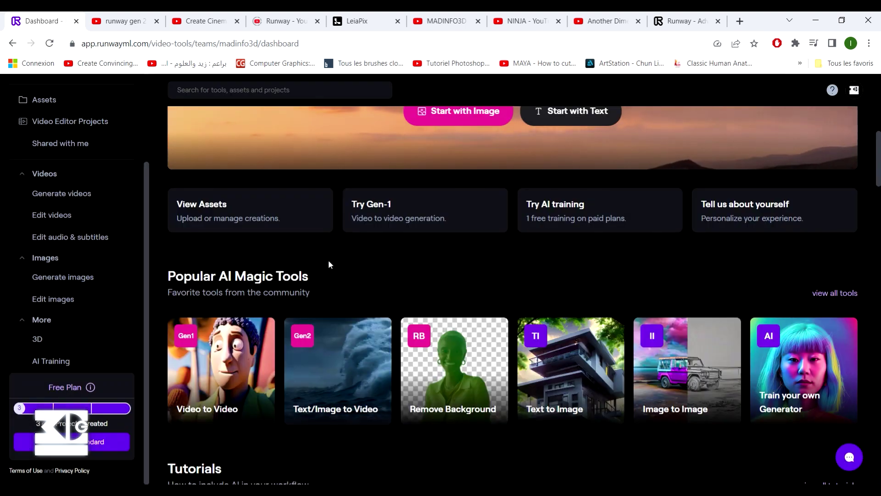
{"action": "mouse_move", "coordinate": [313, 224]}
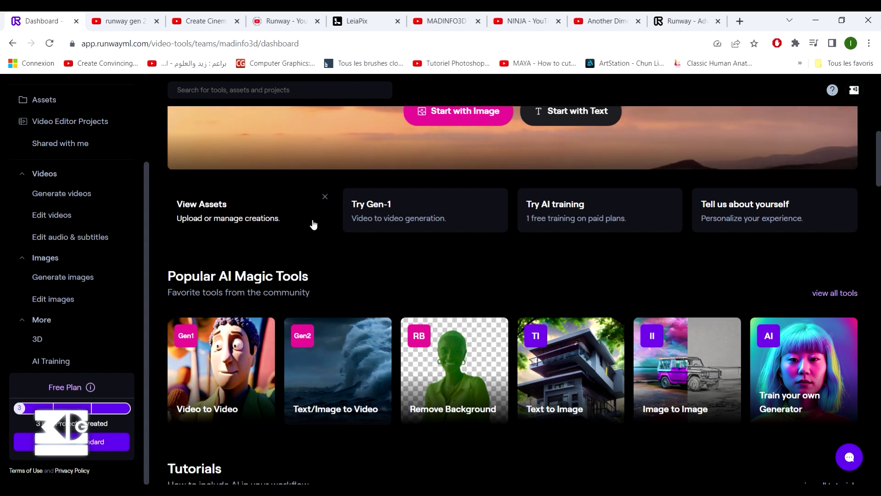
- Watch the NINJA YouTube Short with the system volume lowered
{"action": "left_click", "coordinate": [521, 20]}
{"action": "left_click", "coordinate": [509, 321]}
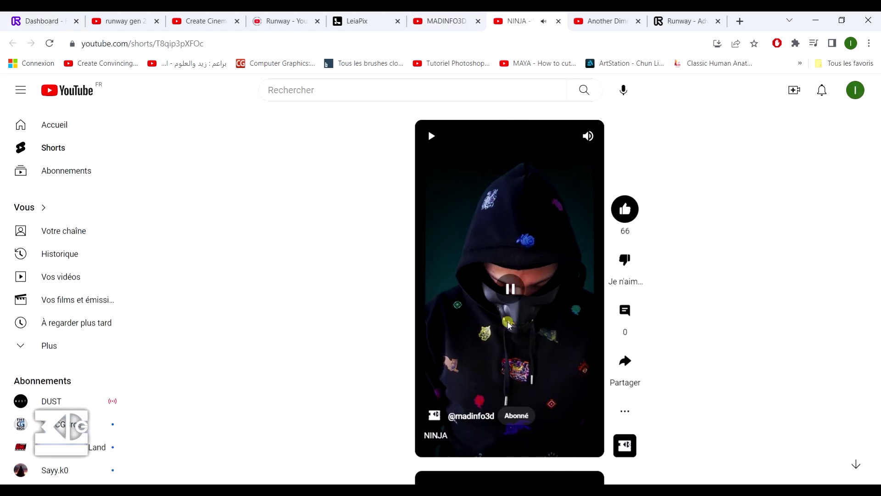
{"action": "key", "text": "XF86AudioLowerVolume"}
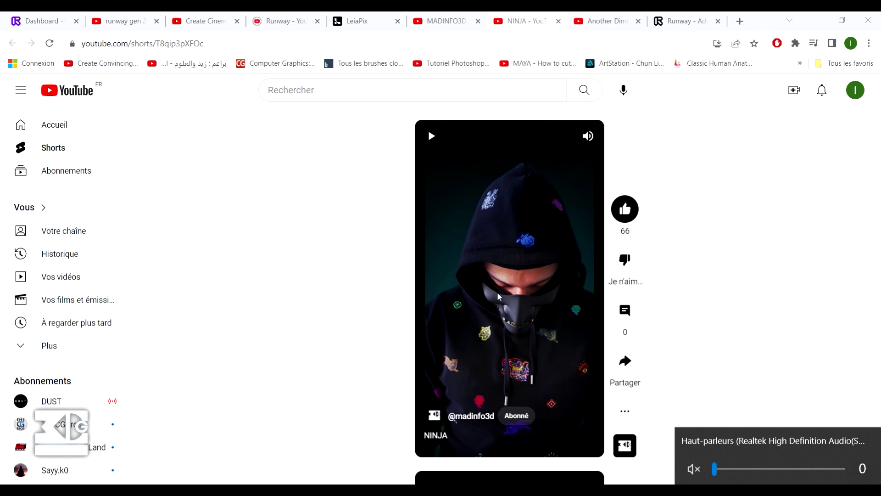
{"action": "left_click", "coordinate": [497, 292]}
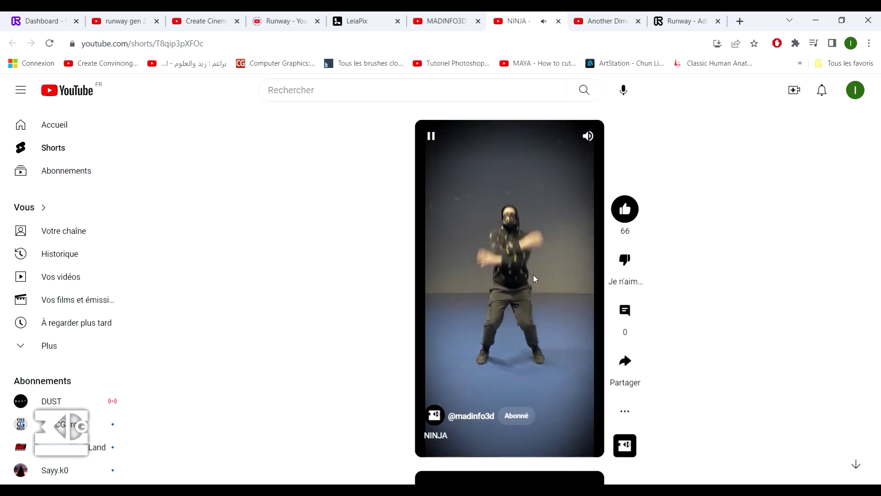
{"action": "left_click", "coordinate": [533, 276]}
{"action": "left_click", "coordinate": [531, 276]}
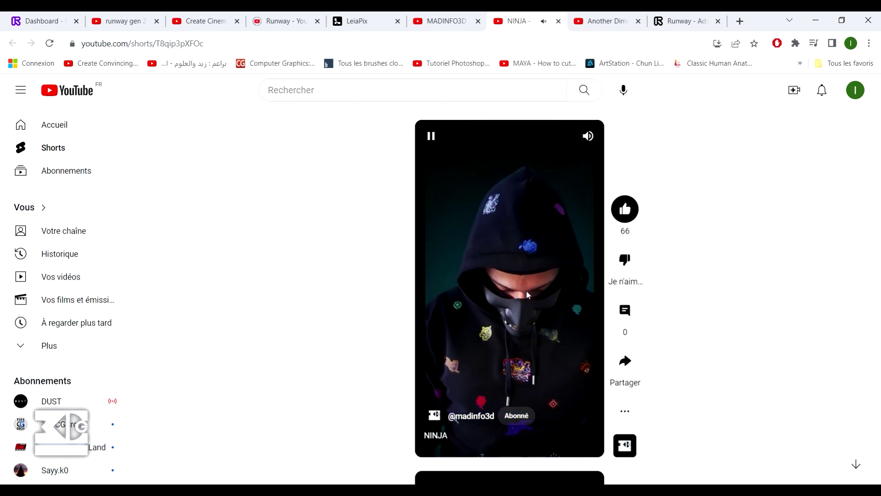
- Pause the Another Dimension Short and return to the Runway dashboard
{"action": "left_click", "coordinate": [601, 21]}
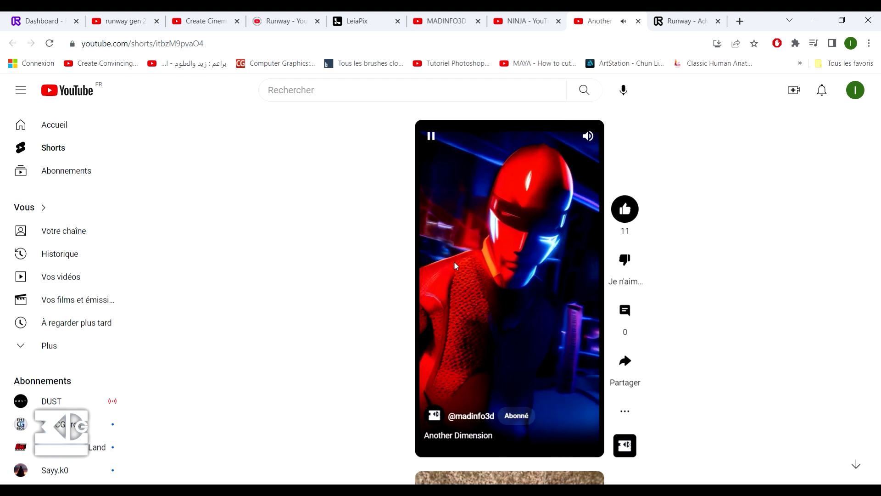
{"action": "left_click", "coordinate": [454, 262]}
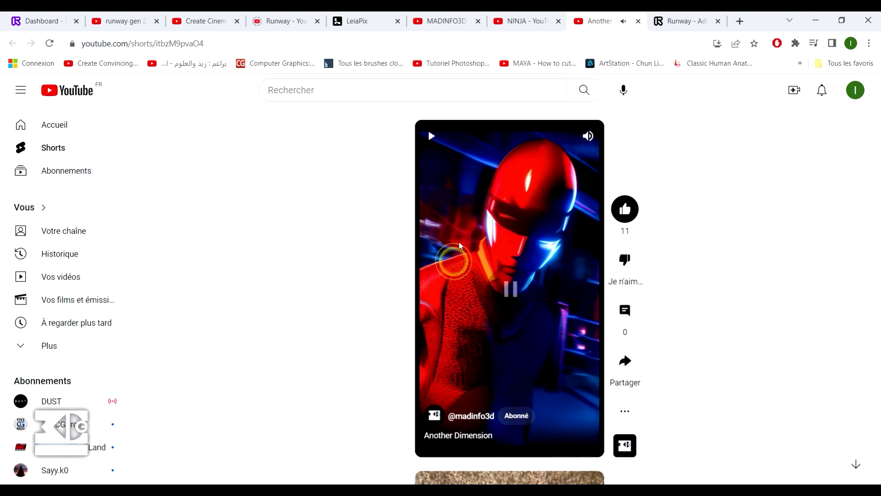
{"action": "left_click", "coordinate": [56, 15]}
- Open the Gen-1 igo_style_10 export from Assets and view its style reference and settings
{"action": "scroll", "coordinate": [57, 262], "scroll_direction": "up", "scroll_amount": 3}
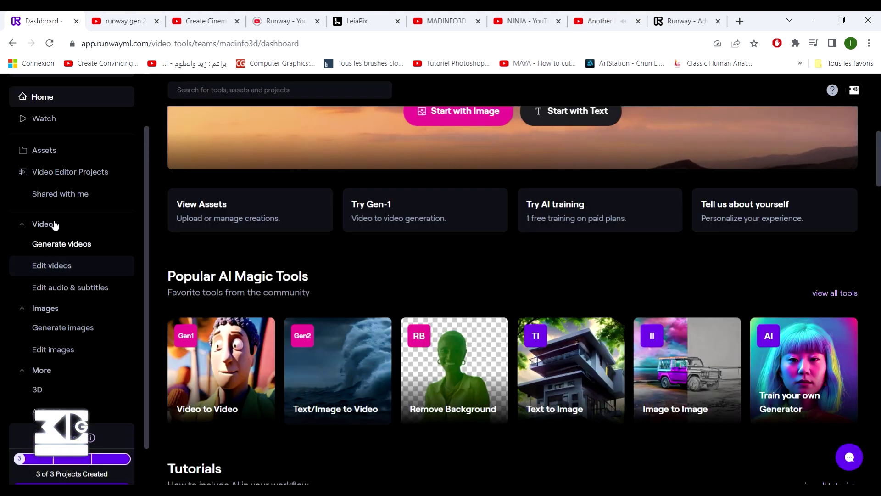
{"action": "left_click", "coordinate": [52, 160]}
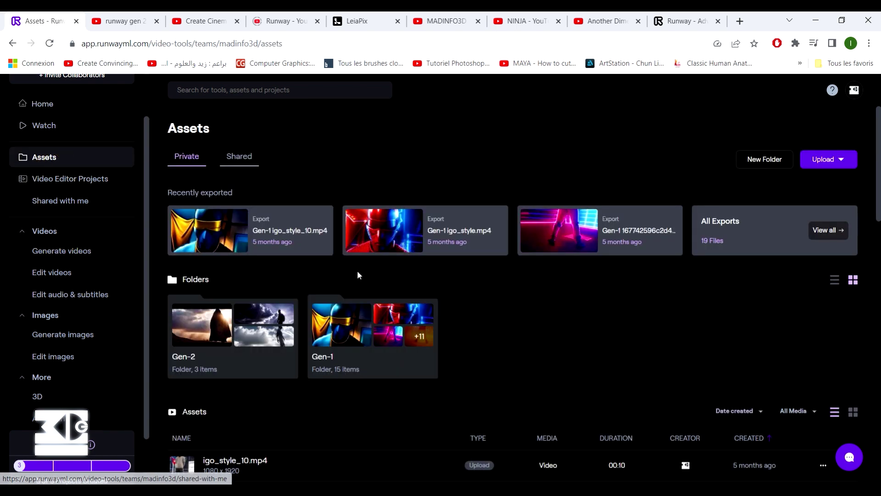
{"action": "left_click", "coordinate": [323, 239]}
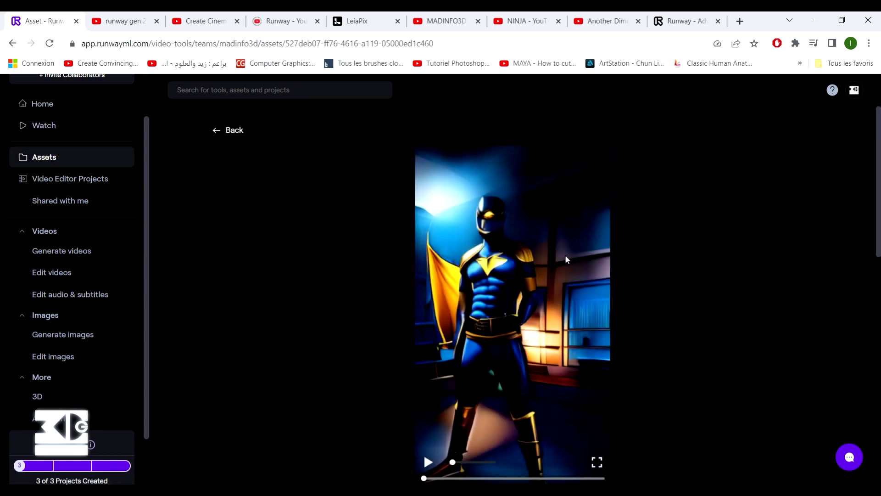
{"action": "scroll", "coordinate": [610, 255], "scroll_direction": "down", "scroll_amount": 5}
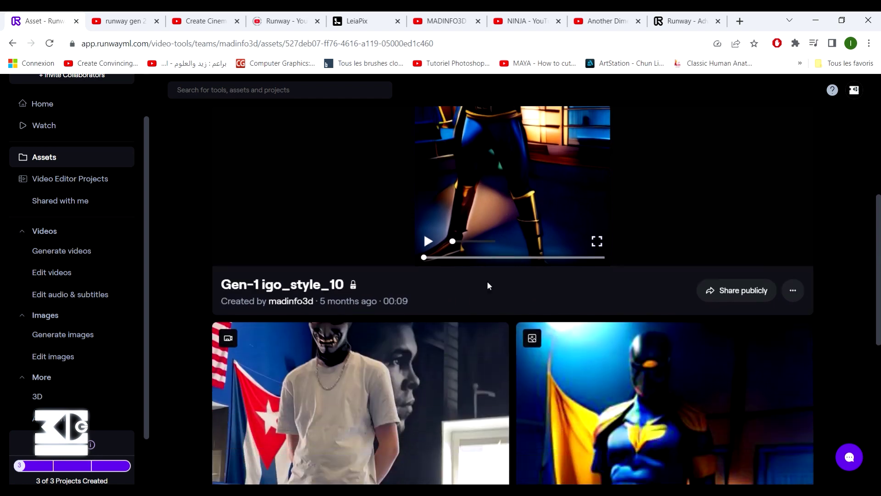
{"action": "scroll", "coordinate": [365, 320], "scroll_direction": "down", "scroll_amount": 2}
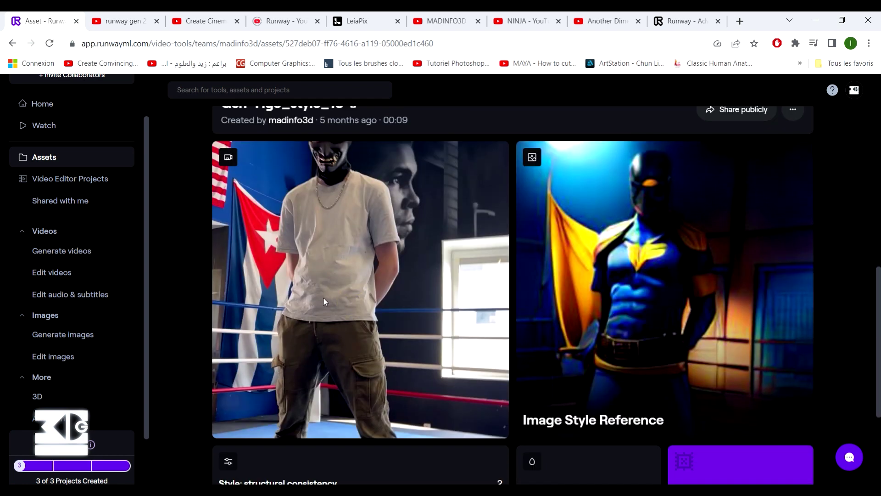
{"action": "scroll", "coordinate": [291, 272], "scroll_direction": "down", "scroll_amount": 2}
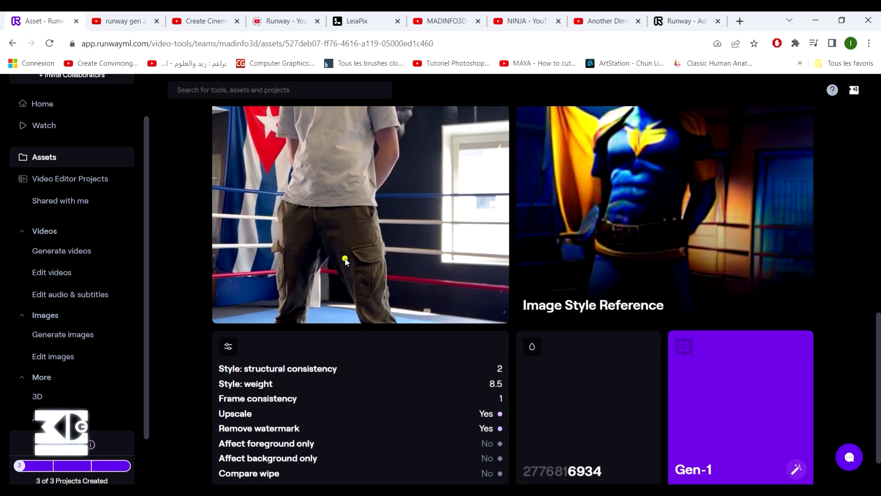
{"action": "scroll", "coordinate": [345, 260], "scroll_direction": "up", "scroll_amount": 4}
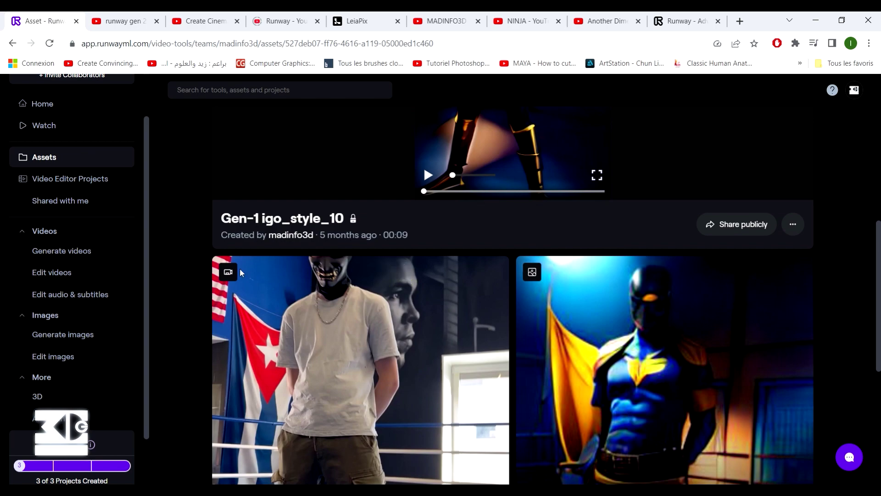
{"action": "mouse_move", "coordinate": [321, 413]}
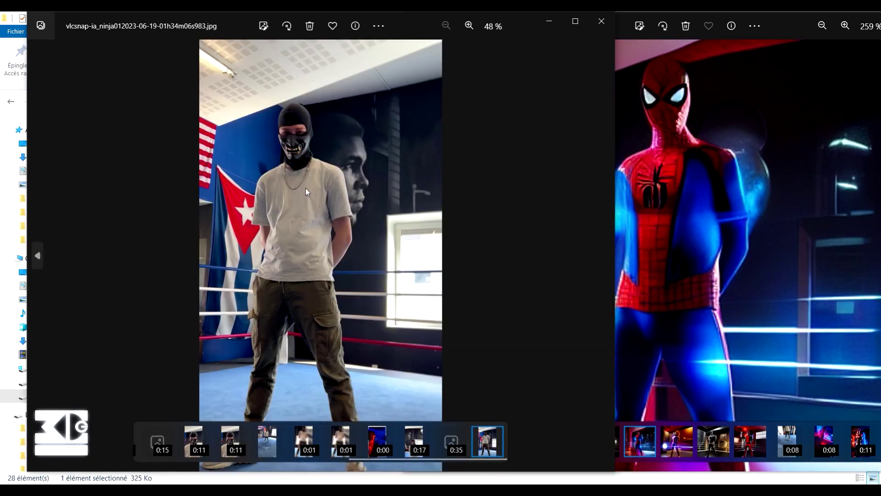
- Snap the original boxing photo left and the generated image right in Windows Photos
{"action": "left_click", "coordinate": [426, 183]}
{"action": "left_click_drag", "start_coordinate": [393, 26], "coordinate": [2, 28]}
{"action": "left_click", "coordinate": [473, 50]}
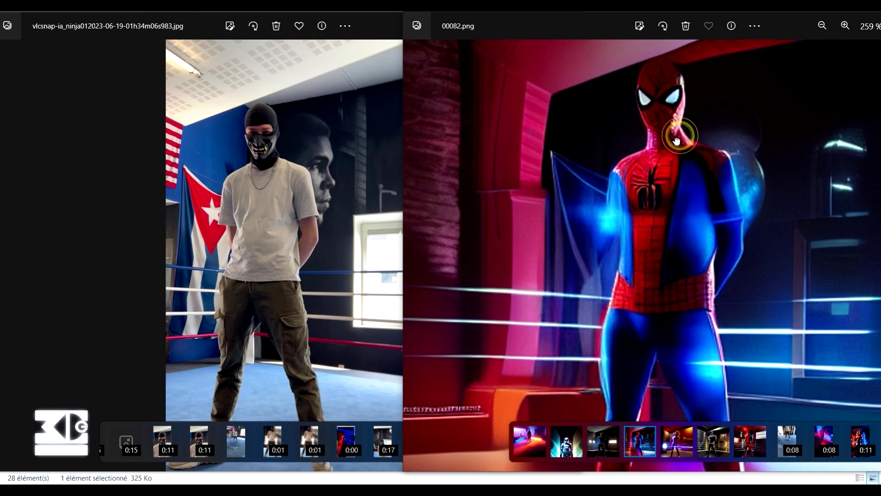
- Compare the Spider-Man, Iron Man and Black Panther results, ending on 00085.png
{"action": "left_click_drag", "start_coordinate": [681, 137], "coordinate": [671, 180]}
{"action": "left_click", "coordinate": [675, 436]}
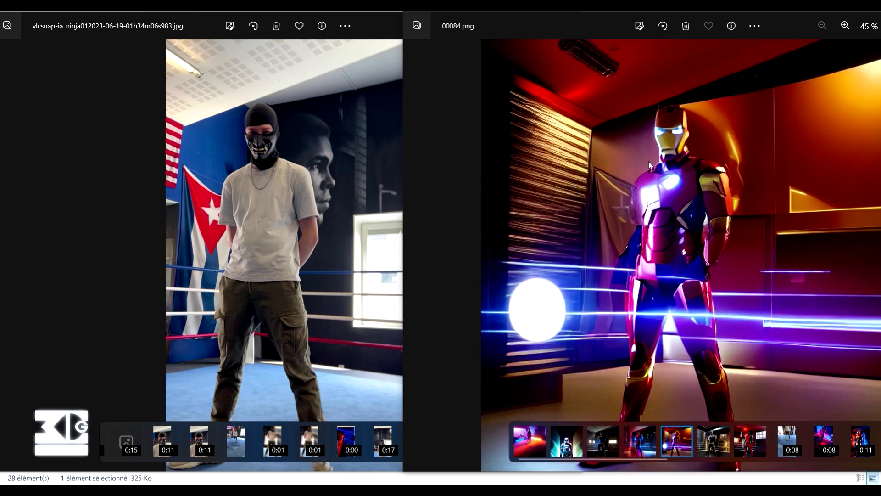
{"action": "left_click", "coordinate": [712, 435]}
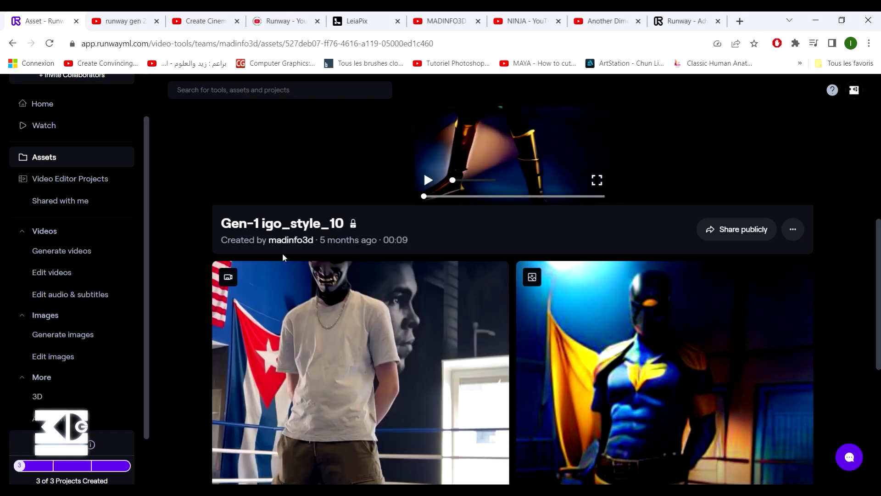
- Open the Gen-1 Video to Video tool and switch its style reference to a text prompt
{"action": "scroll", "coordinate": [283, 257], "scroll_direction": "up", "scroll_amount": 4}
{"action": "scroll", "coordinate": [335, 325], "scroll_direction": "up", "scroll_amount": 2}
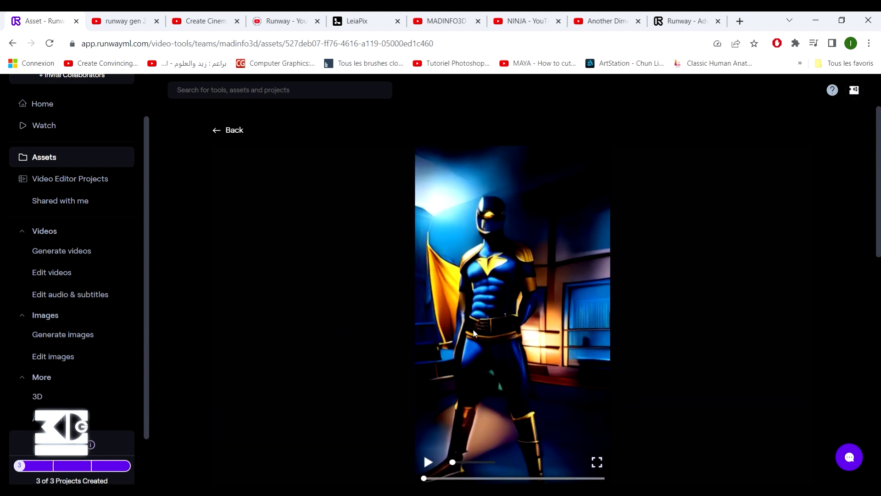
{"action": "scroll", "coordinate": [473, 332], "scroll_direction": "down", "scroll_amount": 6}
{"action": "scroll", "coordinate": [397, 359], "scroll_direction": "down", "scroll_amount": 7}
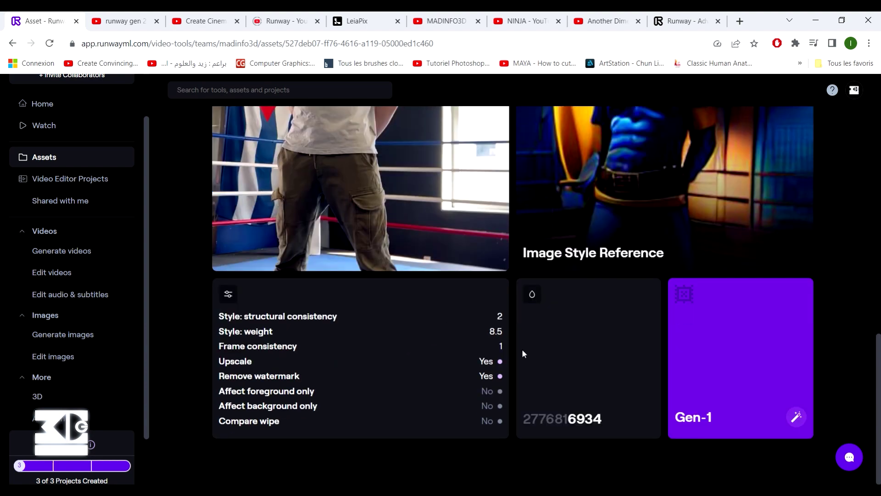
{"action": "left_click", "coordinate": [687, 298]}
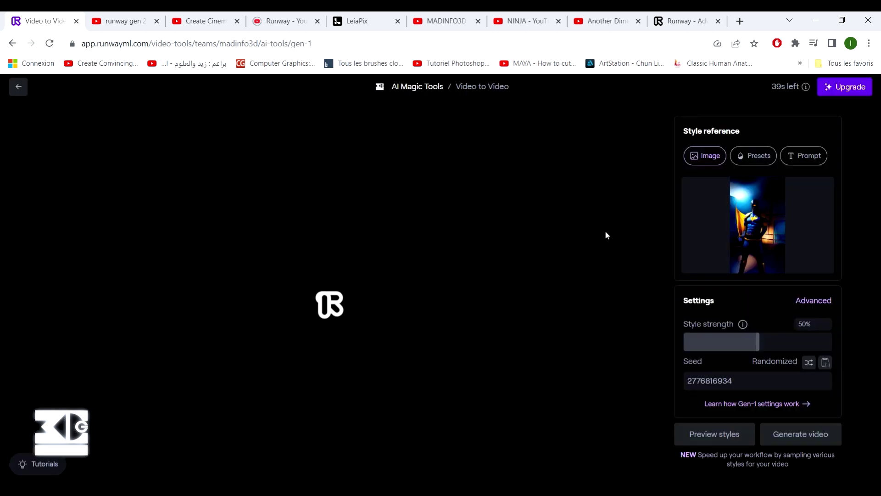
{"action": "left_click", "coordinate": [804, 156]}
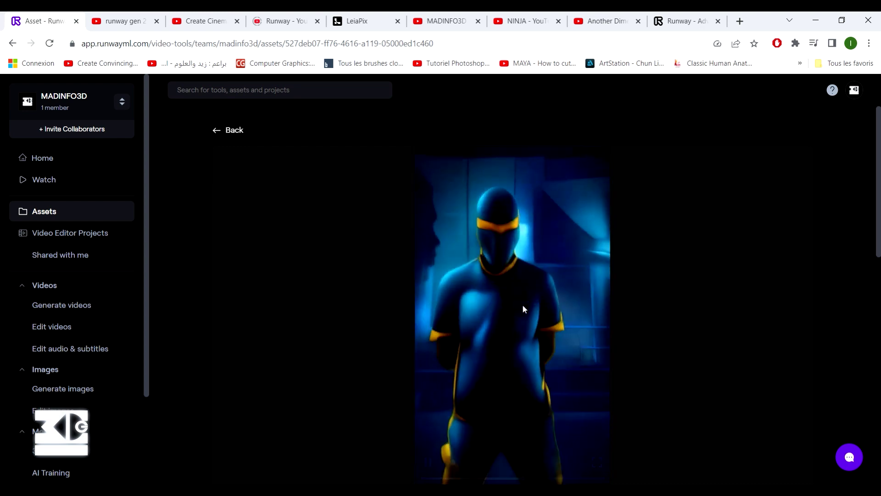
- Go back to Assets, then open the Generate videos page
{"action": "left_click", "coordinate": [44, 211]}
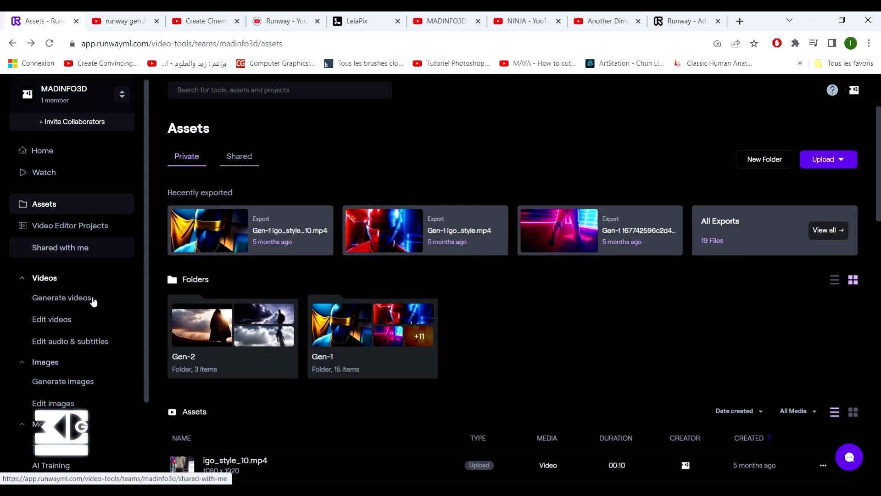
{"action": "scroll", "coordinate": [88, 331], "scroll_direction": "down", "scroll_amount": 3}
{"action": "scroll", "coordinate": [46, 321], "scroll_direction": "up", "scroll_amount": 3}
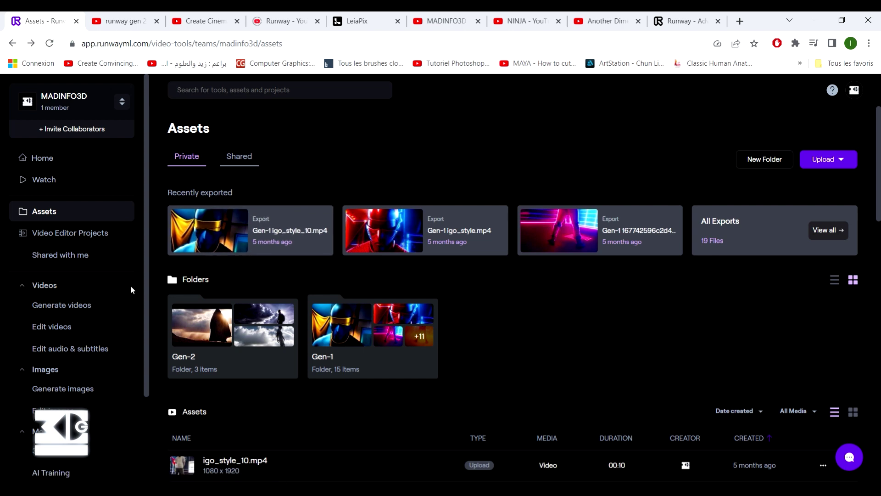
{"action": "left_click", "coordinate": [90, 303]}
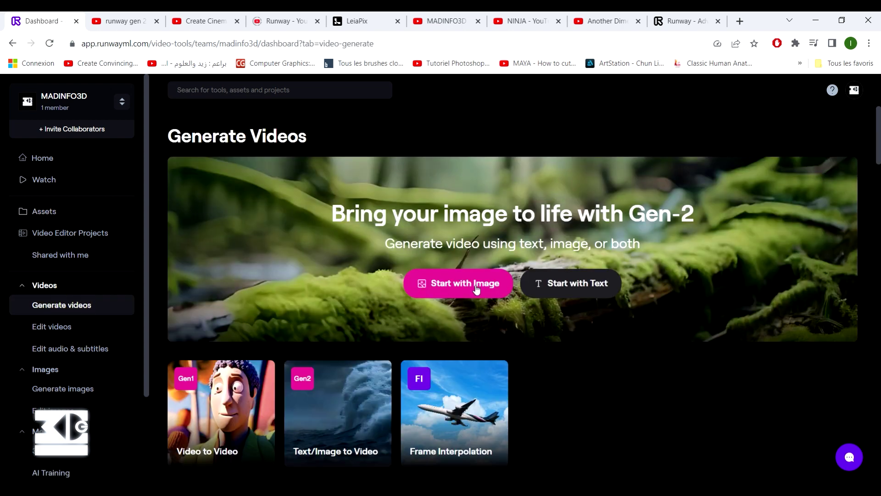
- Start a Gen-2 video from the boxing photo in Image + Description mode
{"action": "left_click", "coordinate": [431, 284]}
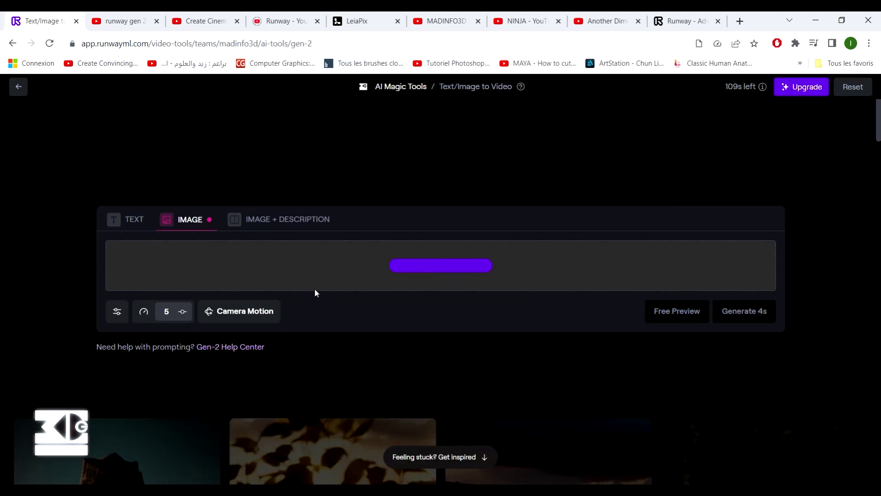
{"action": "left_click", "coordinate": [277, 224]}
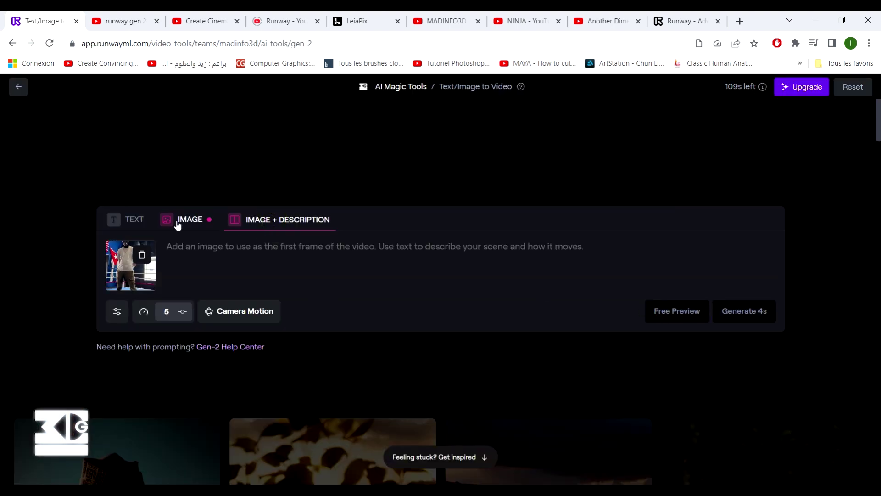
{"action": "left_click", "coordinate": [178, 222]}
{"action": "left_click", "coordinate": [285, 219]}
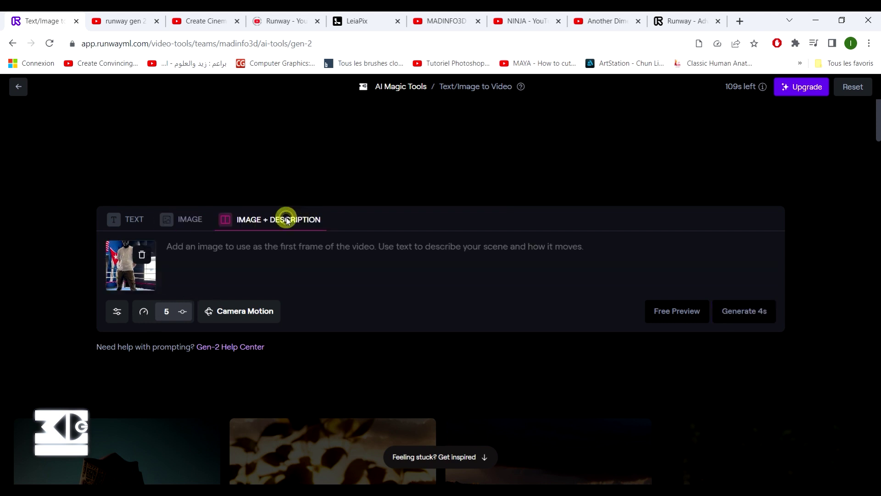
- Replace the ninja warrior prompt with 'spiderman with blue and red costume'
{"action": "left_click", "coordinate": [295, 260]}
{"action": "left_click", "coordinate": [208, 240]}
{"action": "type", "text": "ninja warrior"}
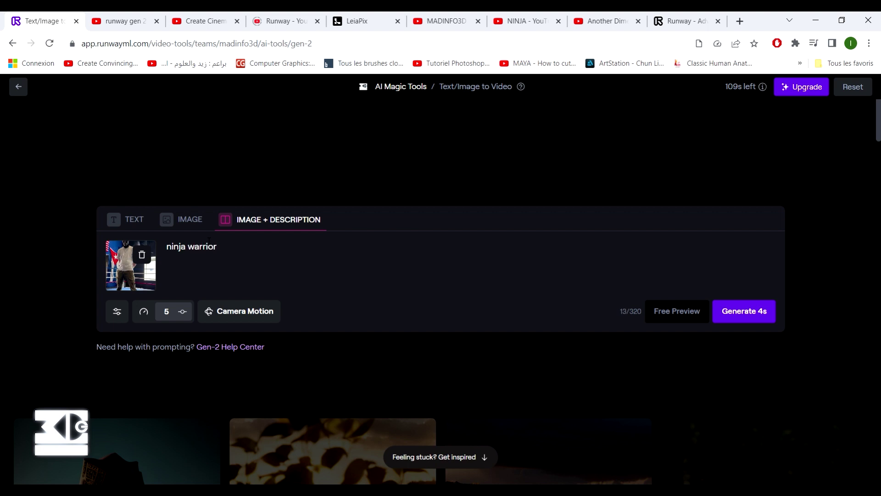
{"action": "triple_click", "coordinate": [208, 240]}
{"action": "type", "text": "spiderman"}
{"action": "left_click", "coordinate": [226, 254]}
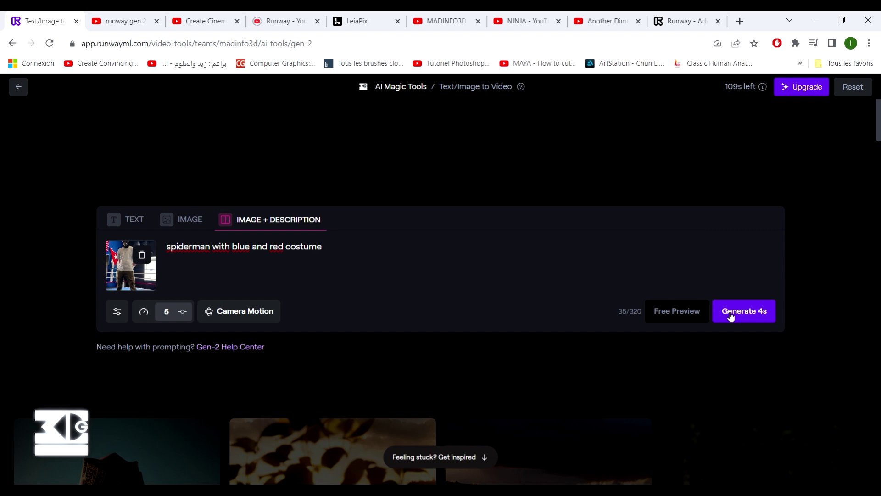
- Generate a 4-second Gen-2 video from the boxing photo and Spiderman prompt
{"action": "left_click", "coordinate": [690, 311]}
{"action": "left_click", "coordinate": [760, 320]}
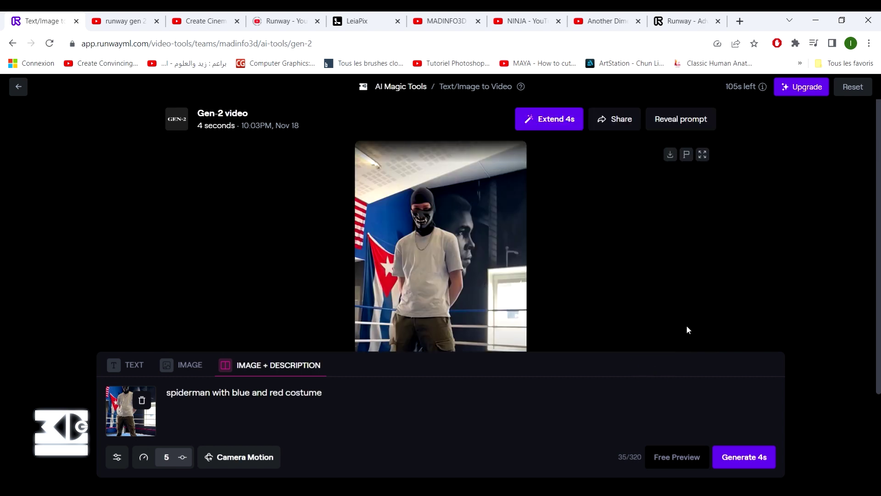
{"action": "scroll", "coordinate": [556, 294], "scroll_direction": "down", "scroll_amount": 3}
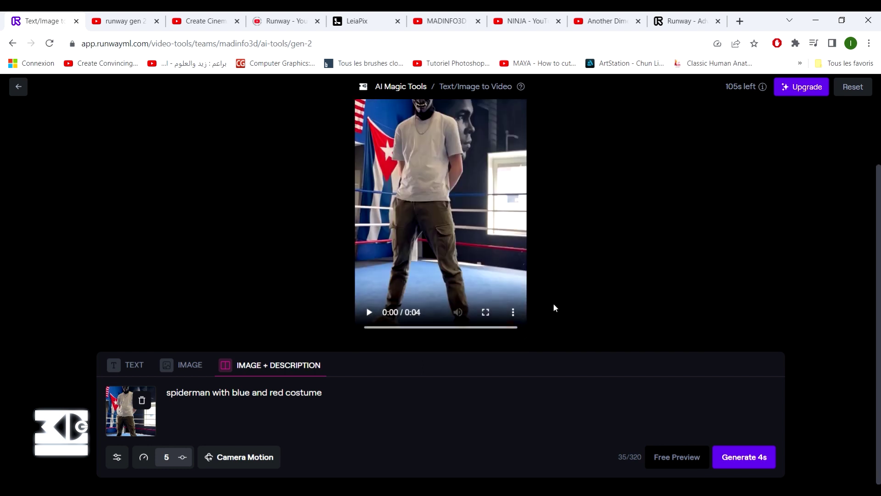
- Play the generated boxer clip in the blue-and-red mask full screen
{"action": "left_click", "coordinate": [365, 312]}
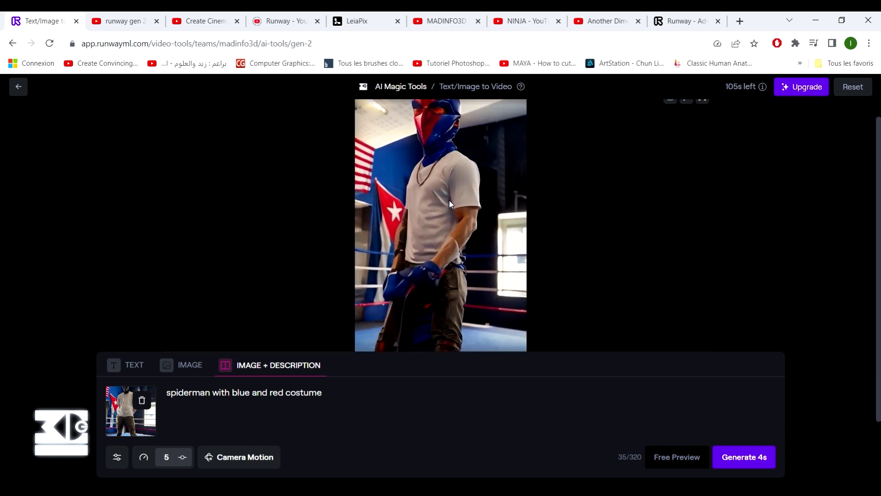
{"action": "scroll", "coordinate": [455, 215], "scroll_direction": "down", "scroll_amount": 2}
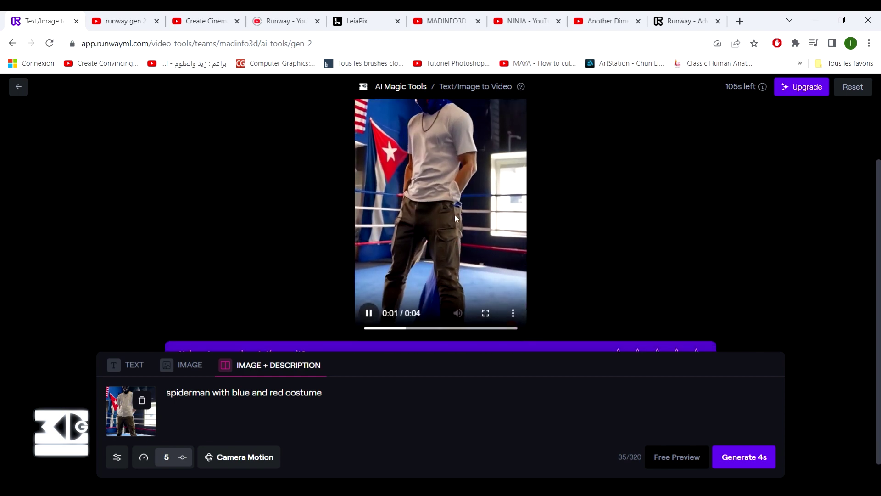
{"action": "left_click", "coordinate": [486, 313]}
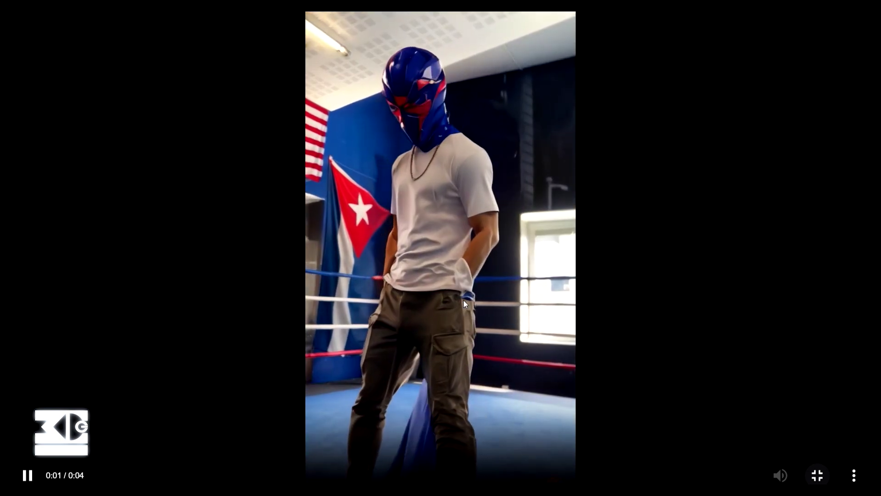
{"action": "left_click", "coordinate": [816, 476]}
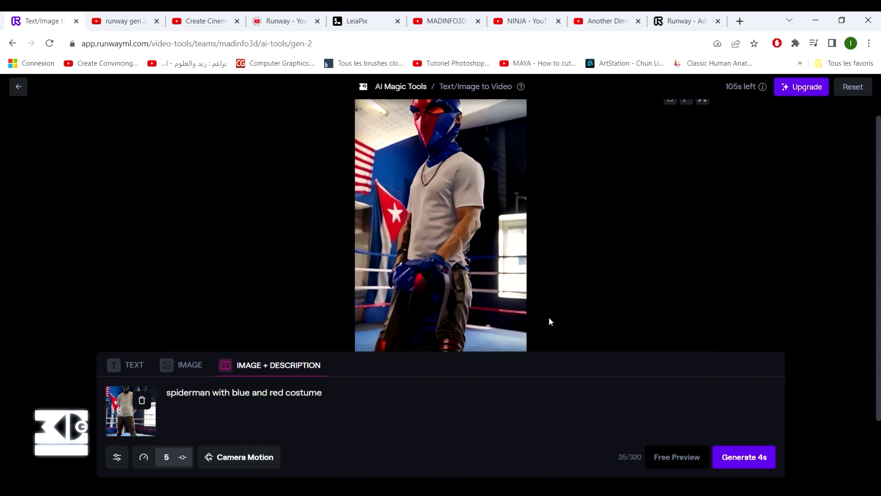
- Leave the Gen-2 result page and return to the Runway dashboard Home
{"action": "scroll", "coordinate": [478, 321], "scroll_direction": "up", "scroll_amount": 1}
{"action": "left_click", "coordinate": [390, 204]}
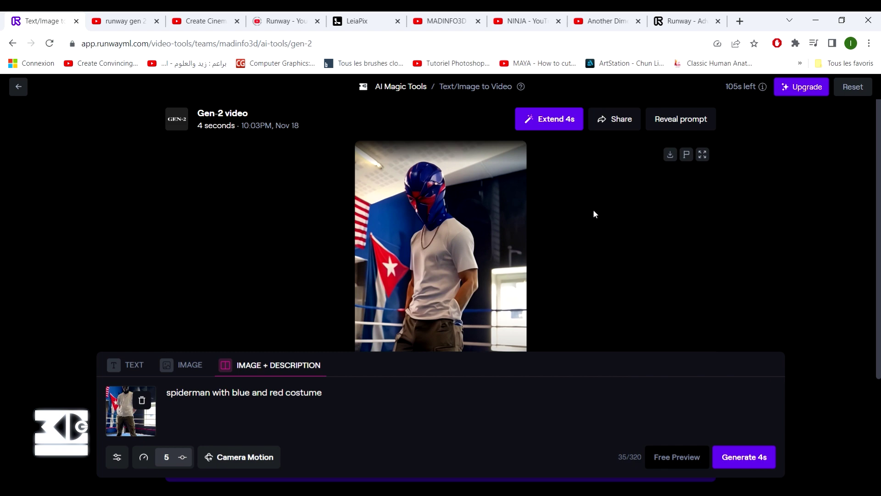
{"action": "left_click", "coordinate": [16, 87]}
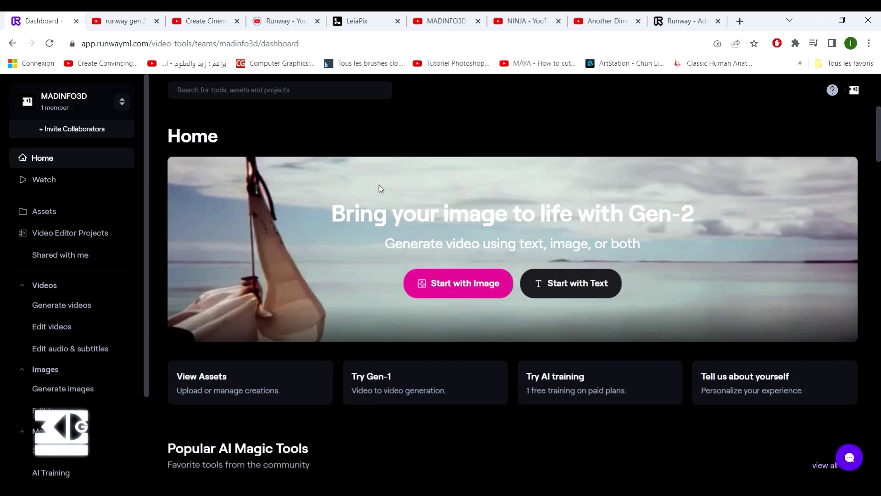
- Load the 'A desert warrior' Discover and Remix inspiration as the Gen-2 starting image
{"action": "scroll", "coordinate": [427, 197], "scroll_direction": "down", "scroll_amount": 5}
{"action": "scroll", "coordinate": [475, 207], "scroll_direction": "down", "scroll_amount": 1}
{"action": "scroll", "coordinate": [372, 207], "scroll_direction": "down", "scroll_amount": 4}
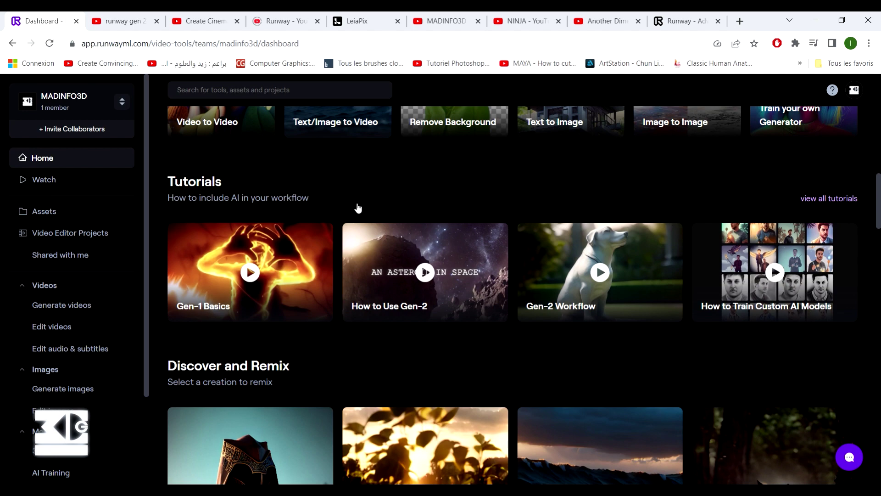
{"action": "scroll", "coordinate": [440, 235], "scroll_direction": "down", "scroll_amount": 4}
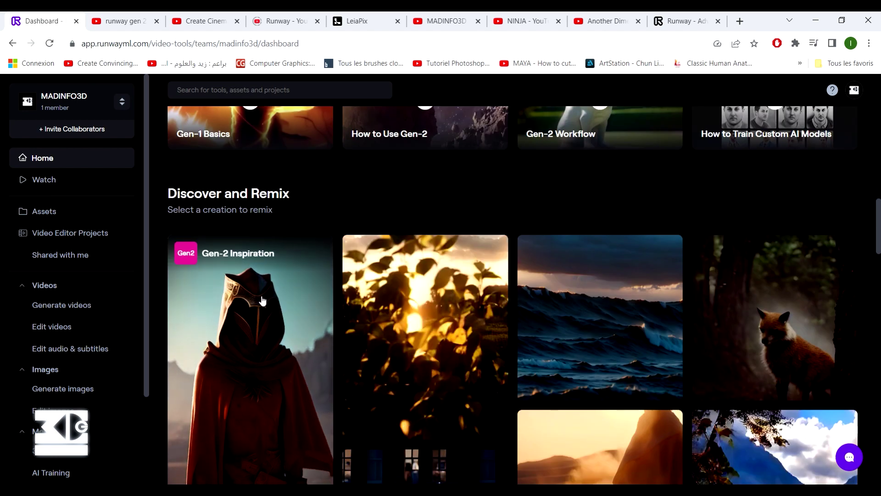
{"action": "left_click", "coordinate": [260, 317]}
{"action": "scroll", "coordinate": [294, 271], "scroll_direction": "down", "scroll_amount": 4}
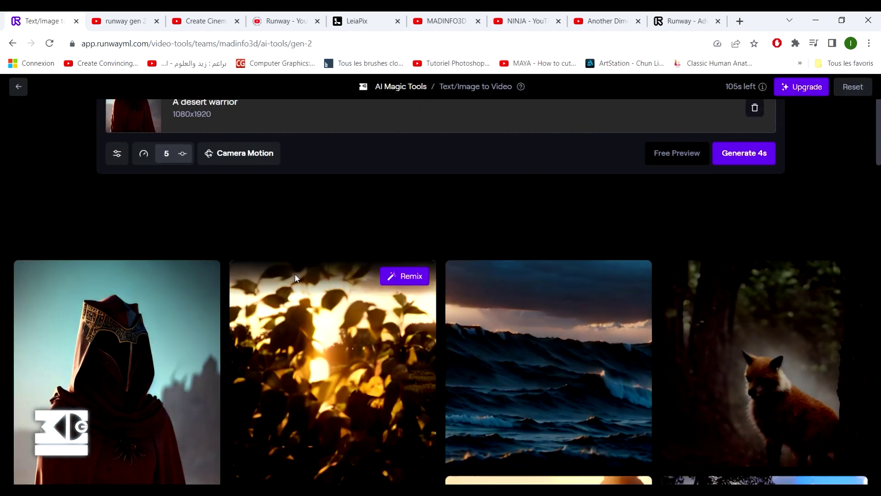
{"action": "scroll", "coordinate": [134, 288], "scroll_direction": "down", "scroll_amount": 3}
{"action": "scroll", "coordinate": [138, 275], "scroll_direction": "down", "scroll_amount": 2}
{"action": "scroll", "coordinate": [143, 265], "scroll_direction": "up", "scroll_amount": 1}
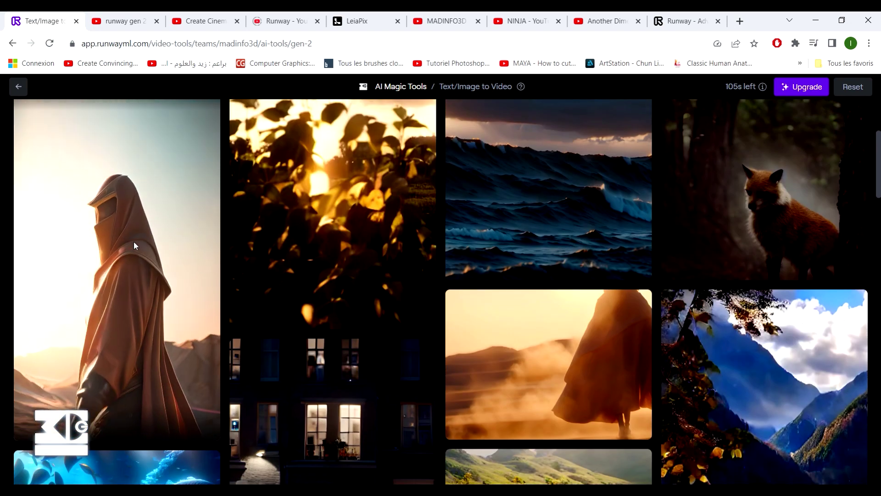
{"action": "left_click", "coordinate": [134, 241]}
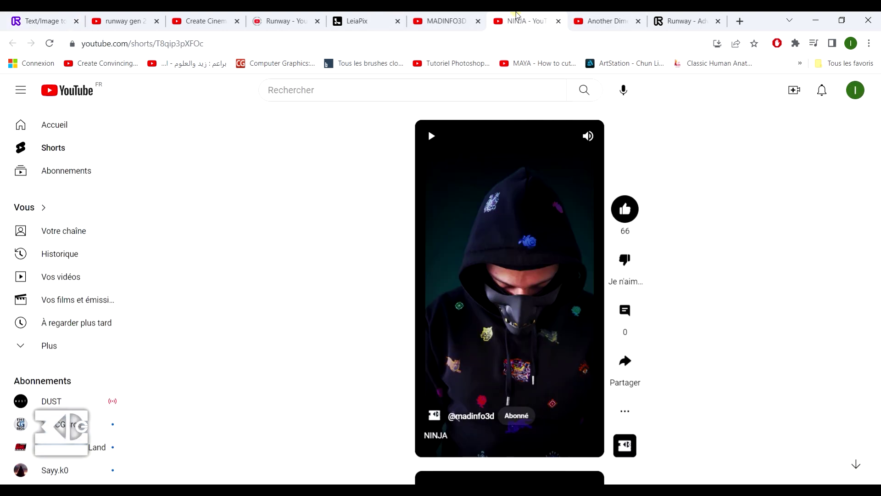
- Briefly play and pause the NINJA YouTube Short, then return to the Runway tab
{"action": "left_click", "coordinate": [524, 21]}
{"action": "left_click", "coordinate": [443, 343]}
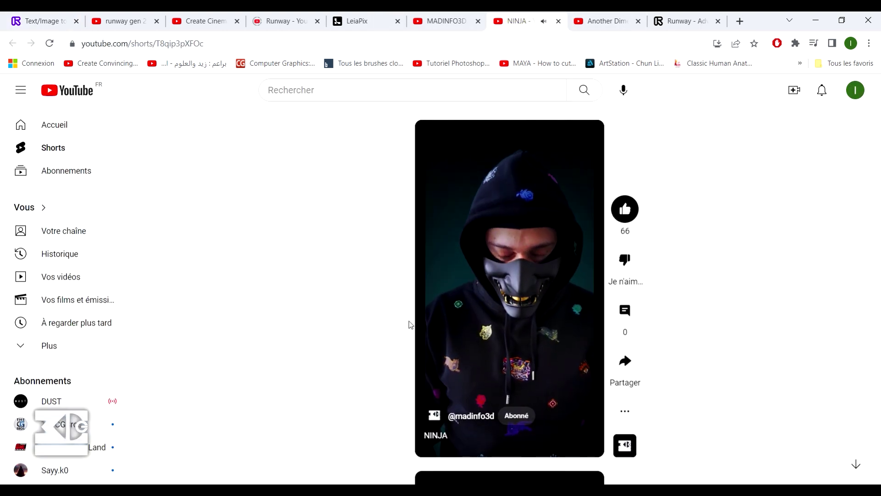
{"action": "left_click", "coordinate": [503, 257]}
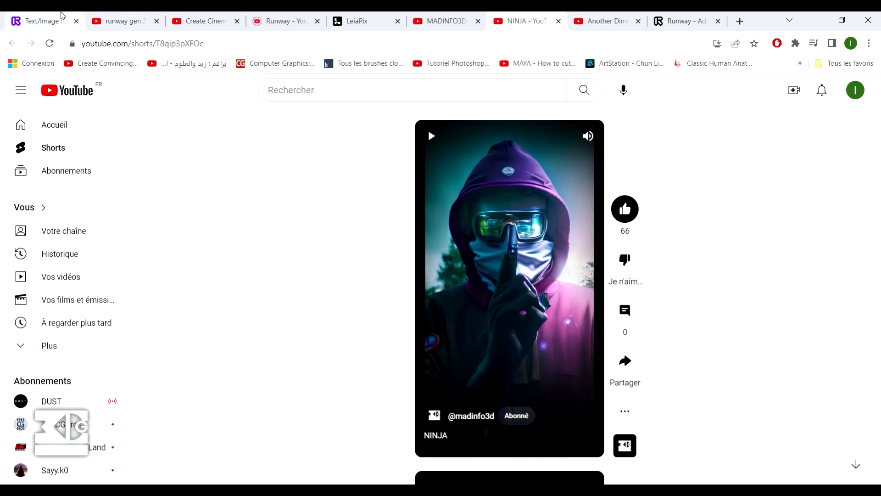
{"action": "mouse_move", "coordinate": [42, 20]}
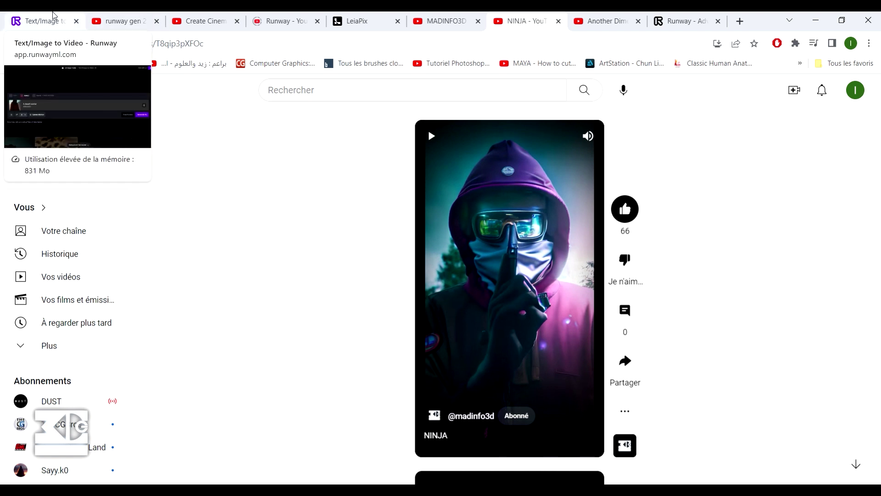
{"action": "left_click", "coordinate": [53, 15]}
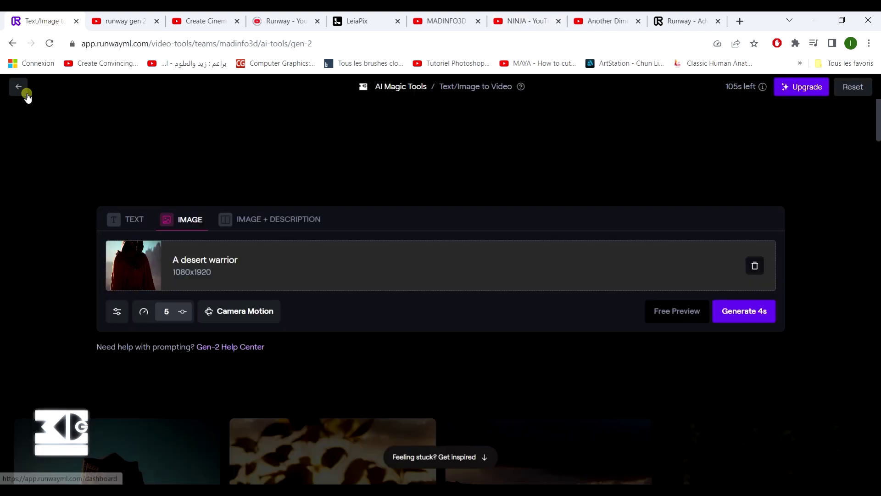
- Go back to the Runway dashboard Home
{"action": "left_click", "coordinate": [20, 88]}
{"action": "left_click", "coordinate": [531, 15]}
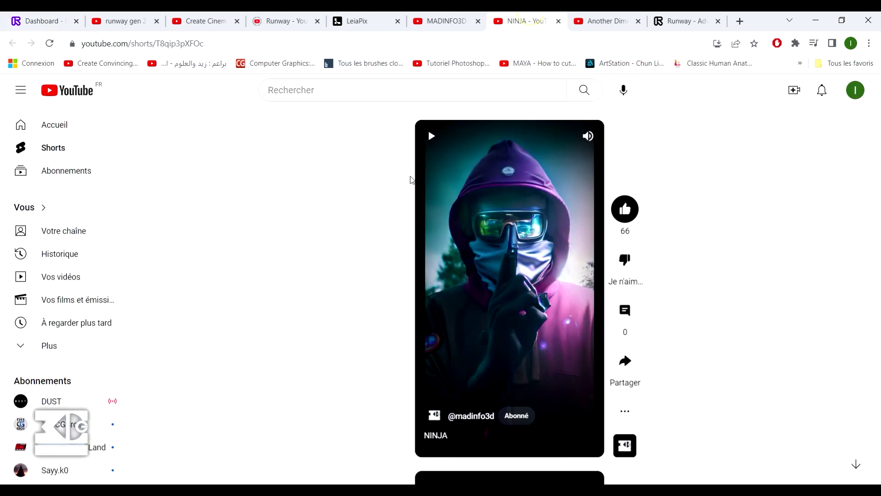
{"action": "left_click", "coordinate": [51, 20]}
- Open the Gen-1 Video to Video tool from Videos > Generate videos
{"action": "scroll", "coordinate": [440, 317], "scroll_direction": "down", "scroll_amount": 10}
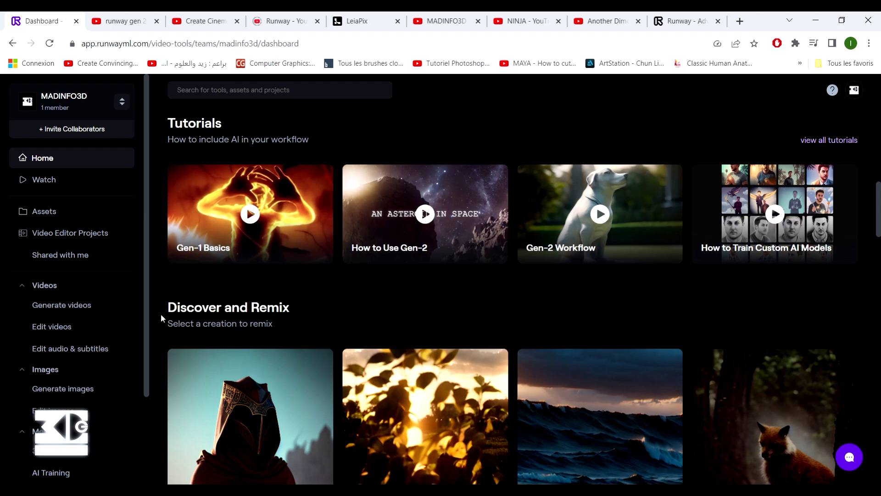
{"action": "scroll", "coordinate": [427, 339], "scroll_direction": "down", "scroll_amount": 5}
{"action": "scroll", "coordinate": [605, 327], "scroll_direction": "down", "scroll_amount": 4}
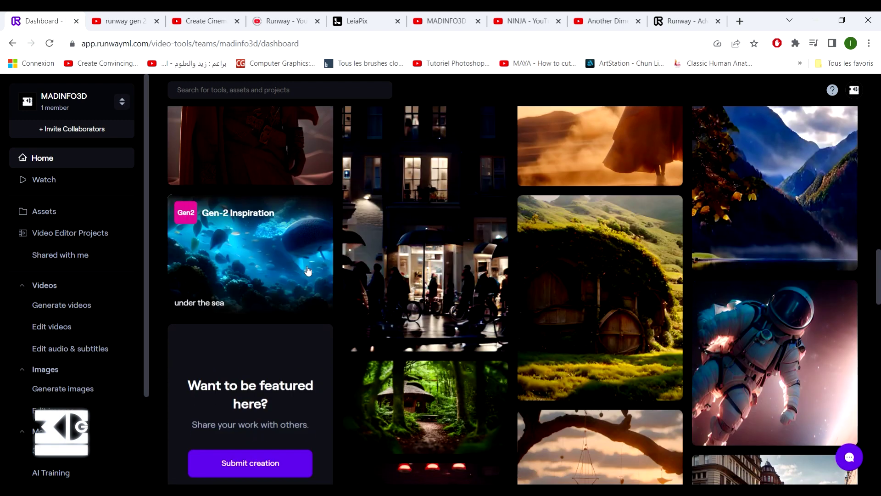
{"action": "left_click", "coordinate": [51, 327]}
{"action": "left_click", "coordinate": [63, 306]}
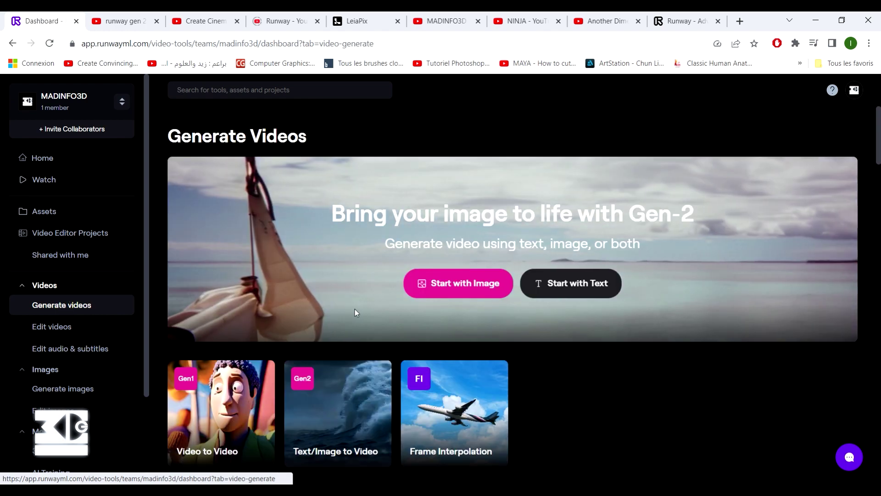
{"action": "scroll", "coordinate": [363, 328], "scroll_direction": "down", "scroll_amount": 6}
{"action": "scroll", "coordinate": [371, 347], "scroll_direction": "up", "scroll_amount": 3}
{"action": "scroll", "coordinate": [321, 332], "scroll_direction": "up", "scroll_amount": 3}
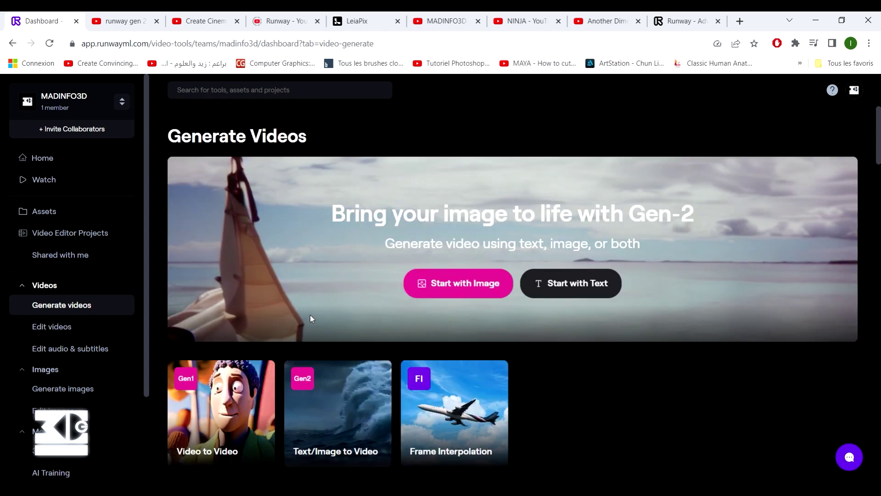
{"action": "scroll", "coordinate": [202, 305], "scroll_direction": "down", "scroll_amount": 2}
{"action": "left_click", "coordinate": [217, 319]}
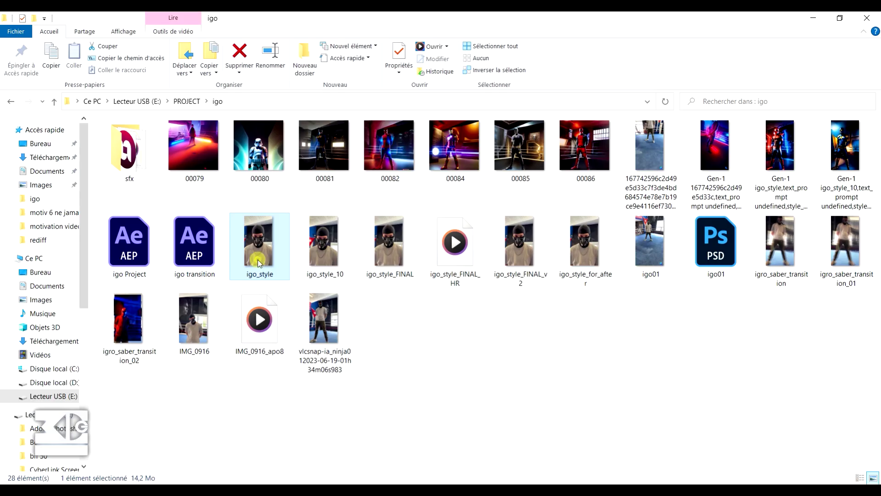
- Preview the igo_style clip full screen in Media Player, then close it and return to Runway
{"action": "double_click", "coordinate": [258, 248]}
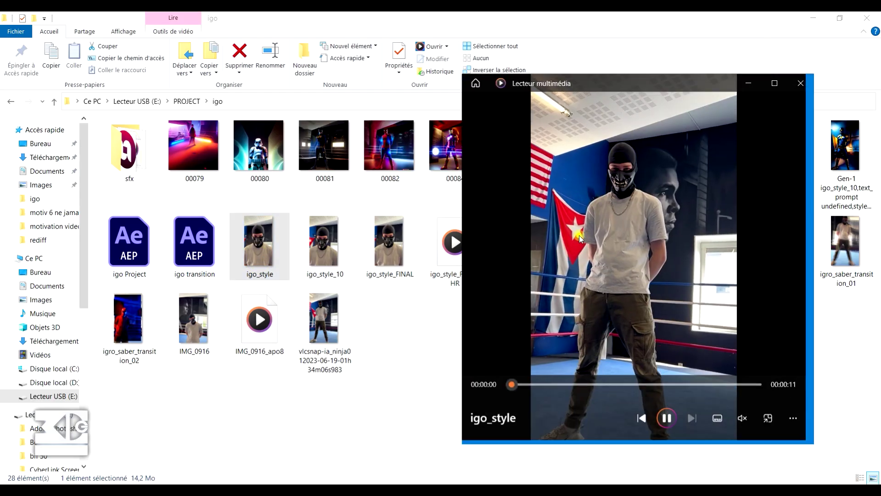
{"action": "double_click", "coordinate": [580, 235]}
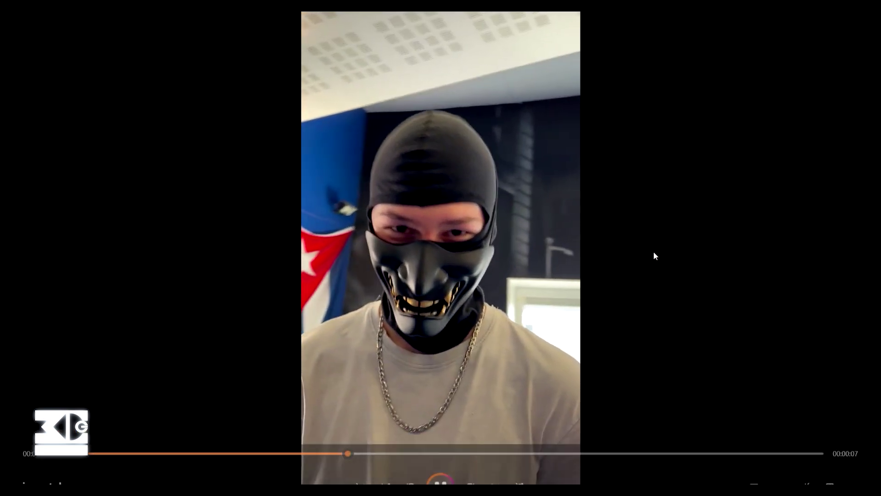
{"action": "double_click", "coordinate": [503, 238]}
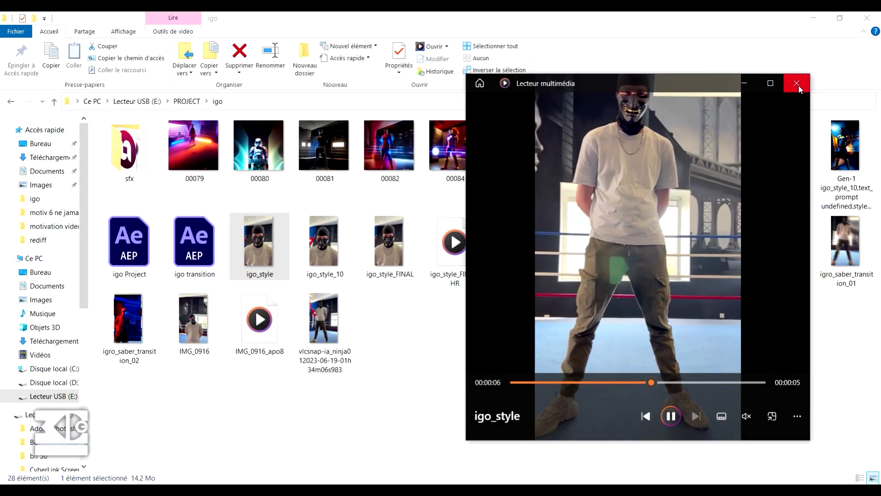
{"action": "left_click", "coordinate": [797, 83]}
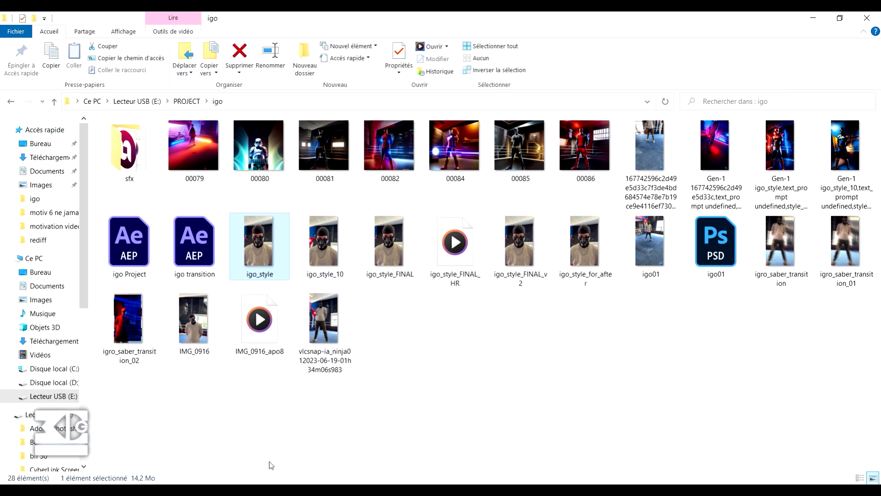
{"action": "key", "text": "alt+Tab"}
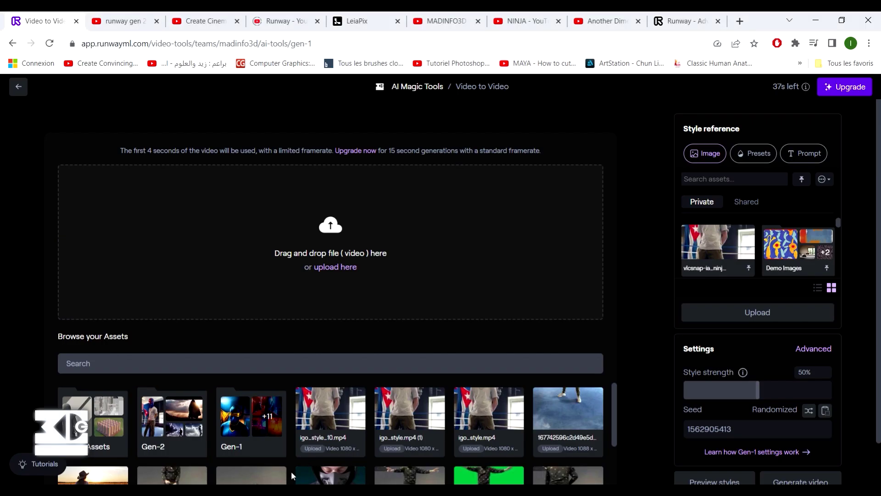
- Load igo_style as the input video and 00082.png from the igo folder as style reference
{"action": "key", "text": "alt+Tab"}
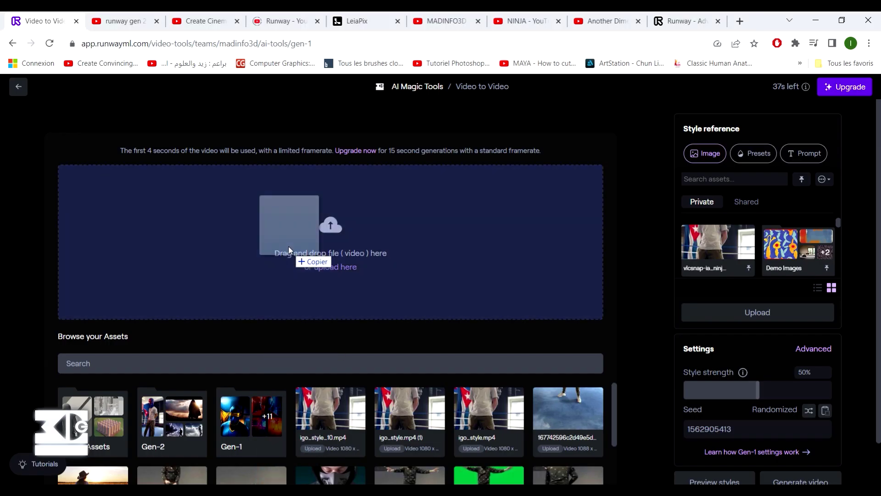
{"action": "left_click_drag", "start_coordinate": [259, 243], "coordinate": [289, 245]}
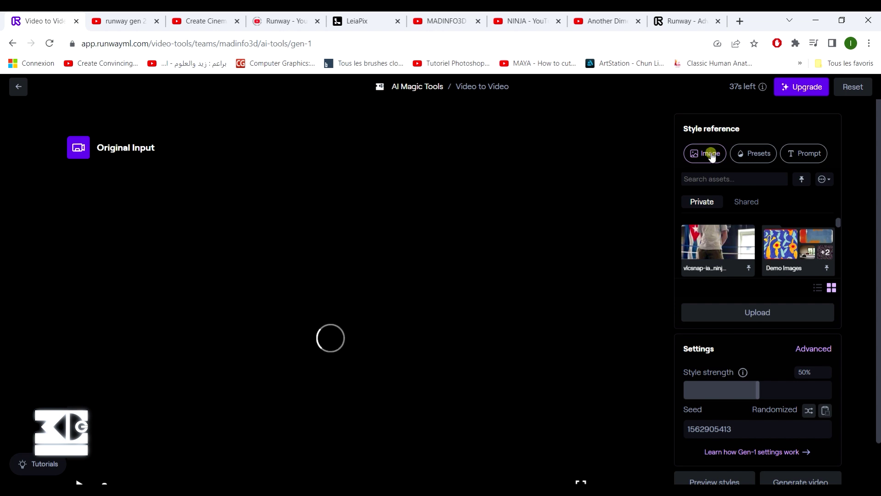
{"action": "left_click", "coordinate": [731, 315]}
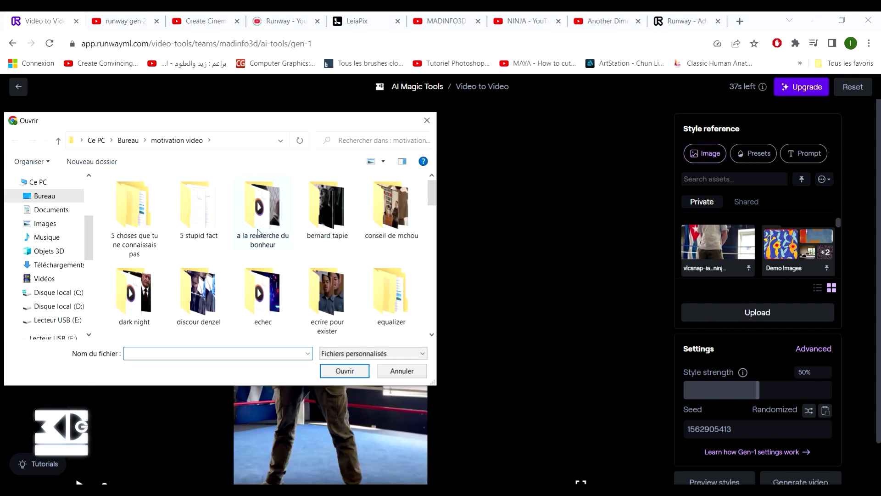
{"action": "left_click", "coordinate": [46, 320]}
{"action": "right_click", "coordinate": [146, 165]}
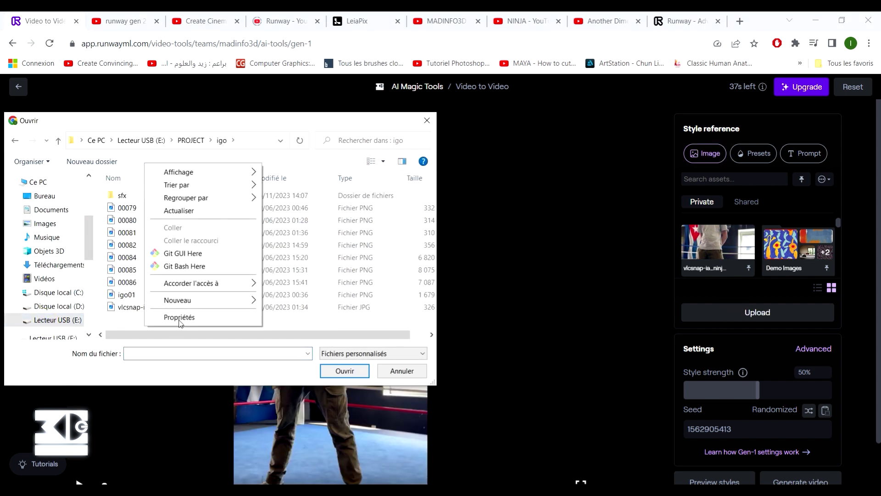
{"action": "left_click", "coordinate": [320, 198]}
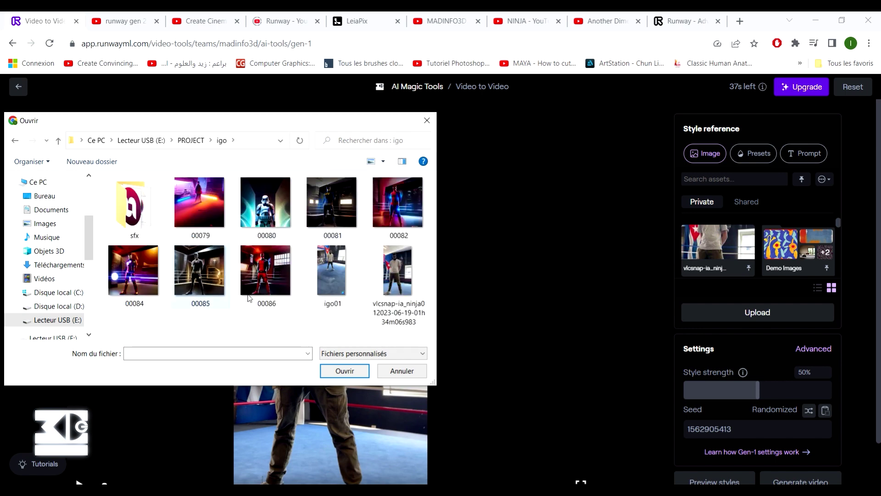
{"action": "left_click", "coordinate": [401, 217]}
{"action": "double_click", "coordinate": [401, 217]}
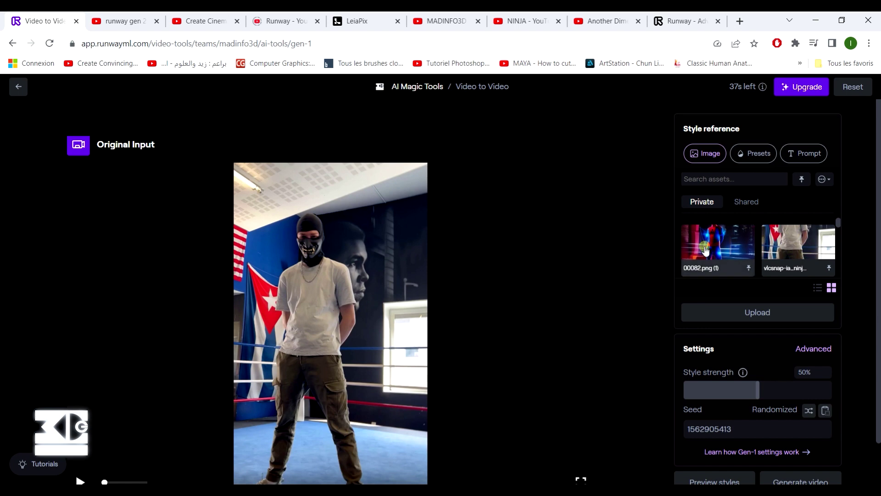
{"action": "left_click", "coordinate": [706, 251]}
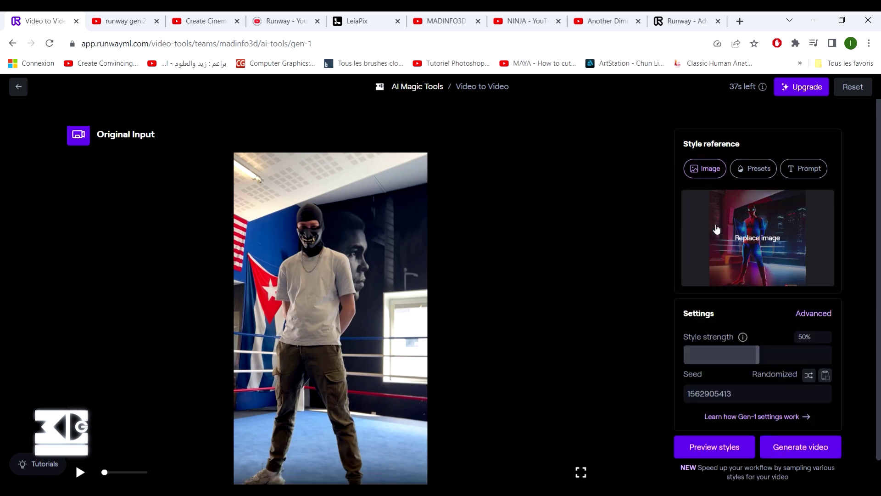
- Generate four style previews from the 00082 reference at 50% style strength
{"action": "scroll", "coordinate": [247, 209], "scroll_direction": "down", "scroll_amount": 1}
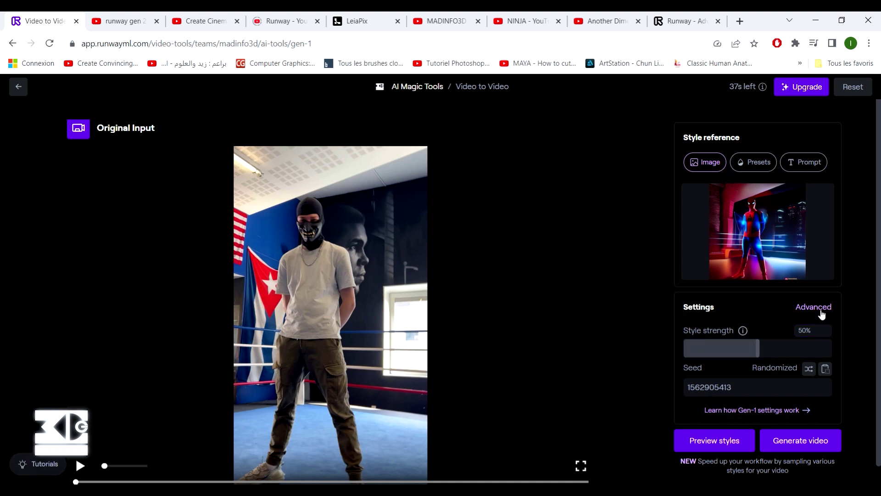
{"action": "left_click", "coordinate": [822, 314]}
{"action": "scroll", "coordinate": [758, 345], "scroll_direction": "down", "scroll_amount": 3}
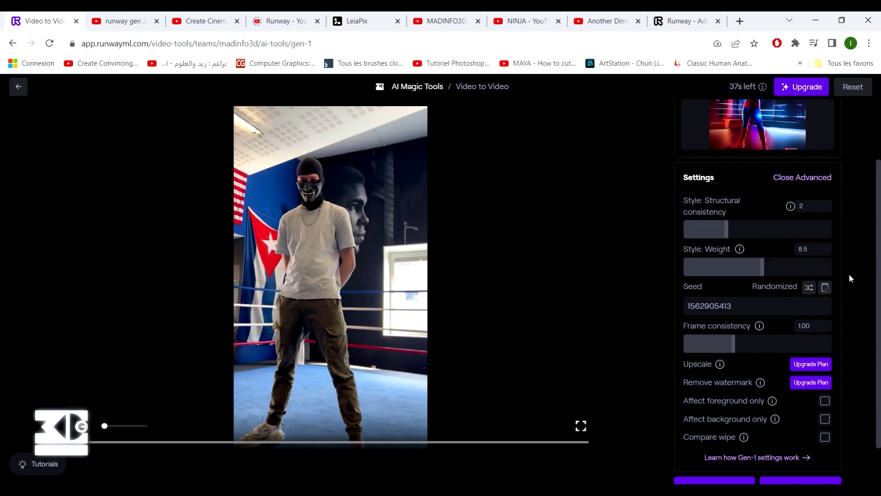
{"action": "left_click", "coordinate": [802, 178]}
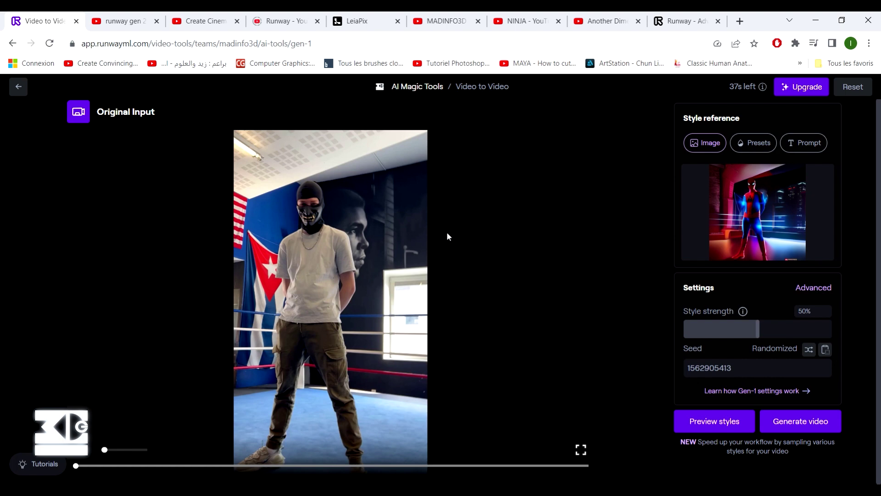
{"action": "left_click", "coordinate": [729, 423]}
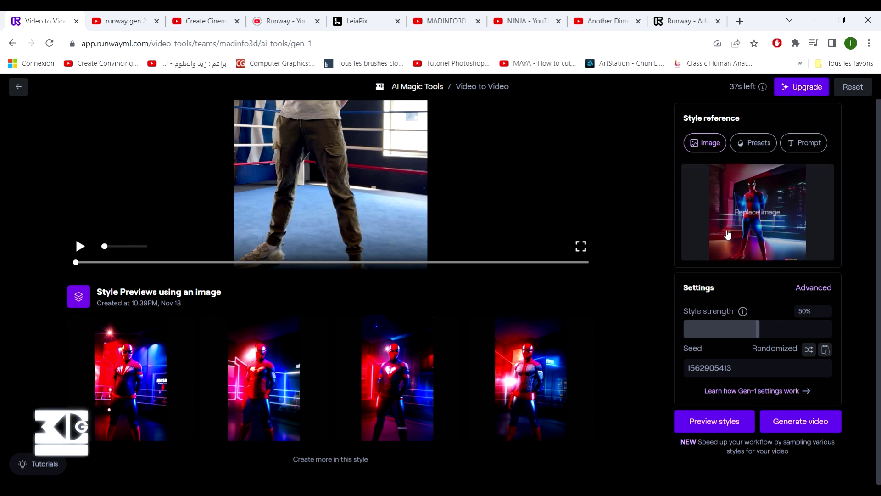
{"action": "scroll", "coordinate": [541, 329], "scroll_direction": "up", "scroll_amount": 5}
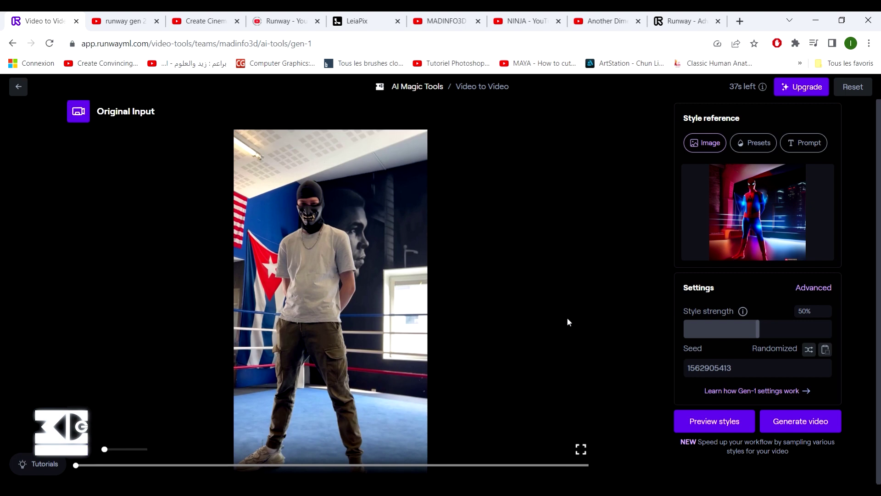
- Switch the style to a text prompt reading 'spiderman with red and blue costume'
{"action": "left_click", "coordinate": [799, 142]}
{"action": "scroll", "coordinate": [722, 195], "scroll_direction": "up", "scroll_amount": 1}
{"action": "left_click", "coordinate": [722, 195]}
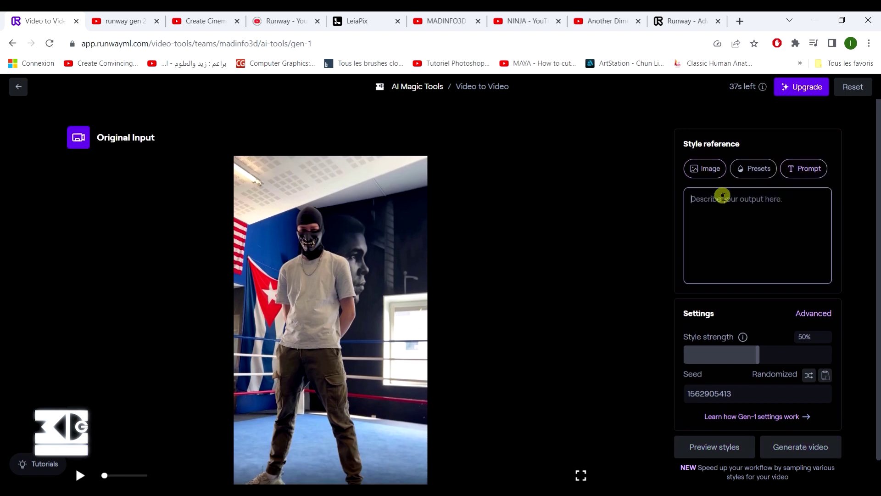
{"action": "type", "text": "sp"}
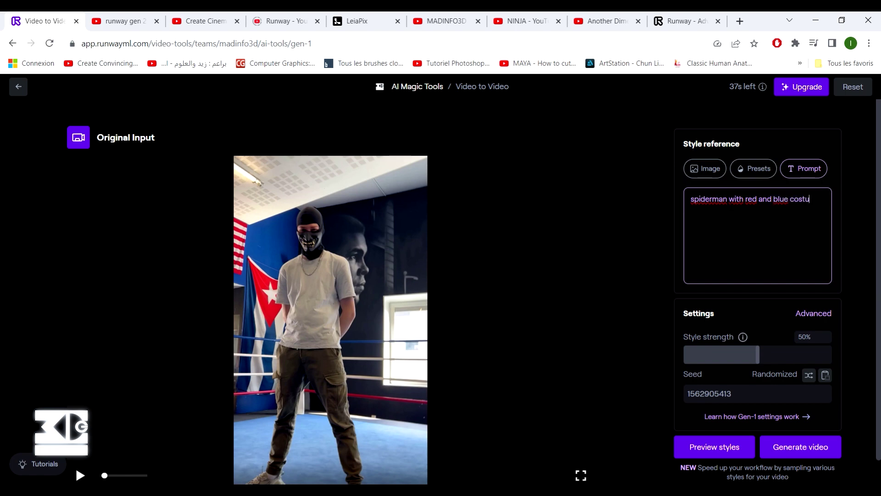
- Preview styles from the prompt and generate a 4-second video from the second preview
{"action": "scroll", "coordinate": [732, 353], "scroll_direction": "down", "scroll_amount": 1}
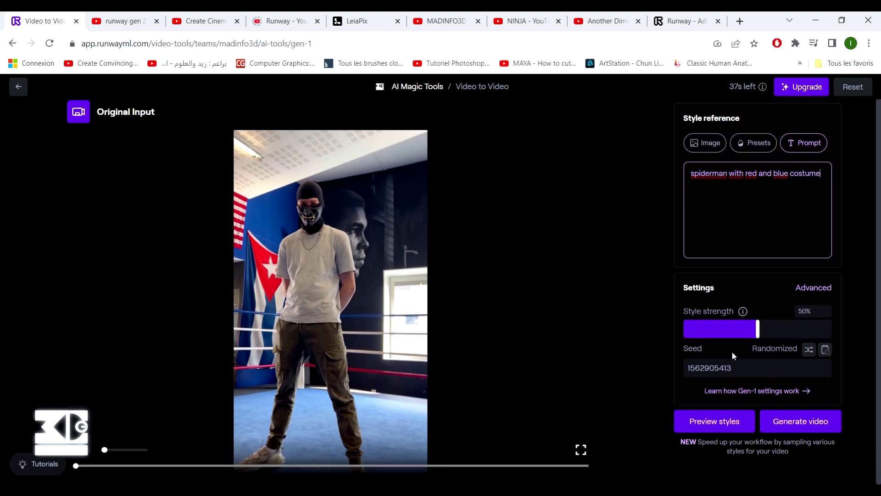
{"action": "left_click", "coordinate": [719, 423]}
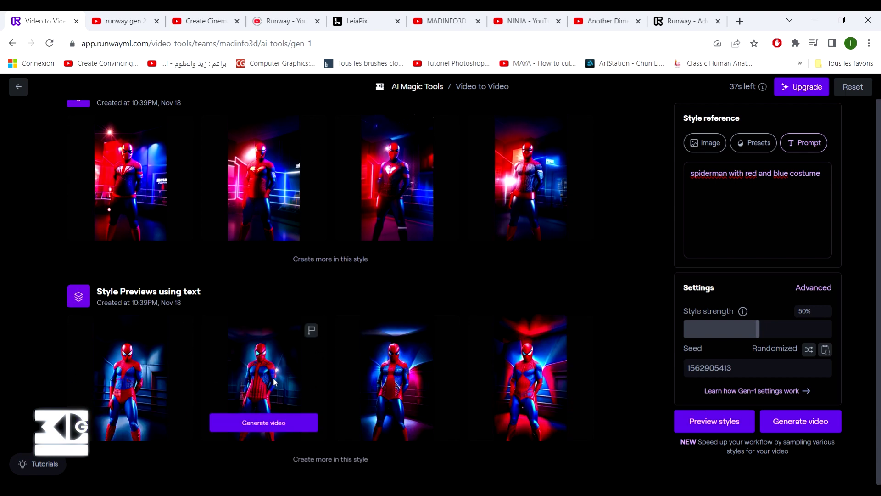
{"action": "mouse_move", "coordinate": [263, 378]}
{"action": "left_click", "coordinate": [280, 422]}
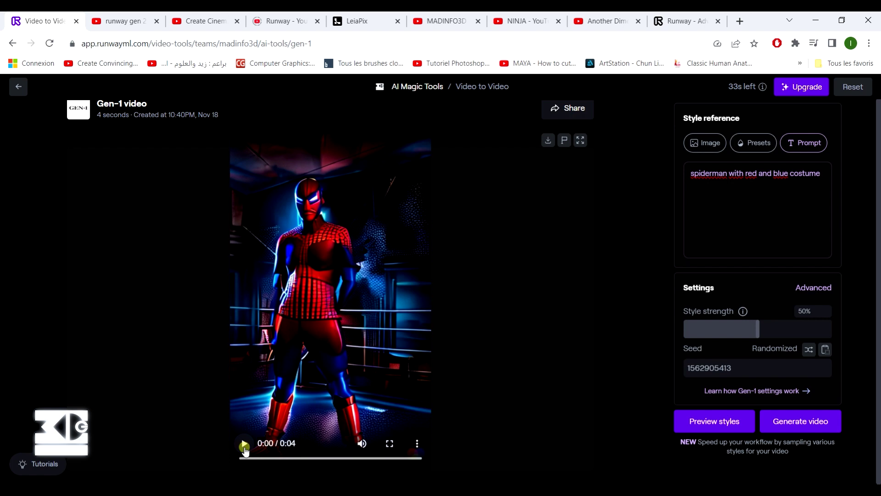
- Play the 4-second neon Spider-Man boxer video three times, then pause it
{"action": "left_click", "coordinate": [245, 444]}
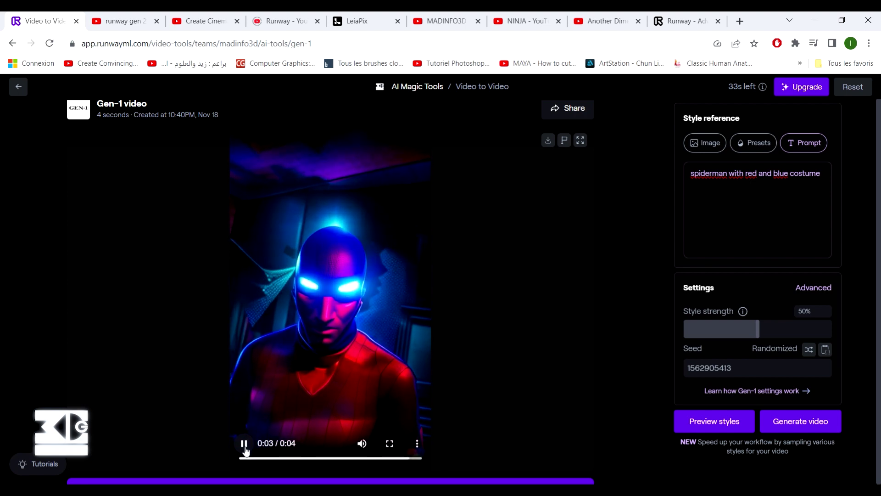
{"action": "left_click", "coordinate": [245, 444]}
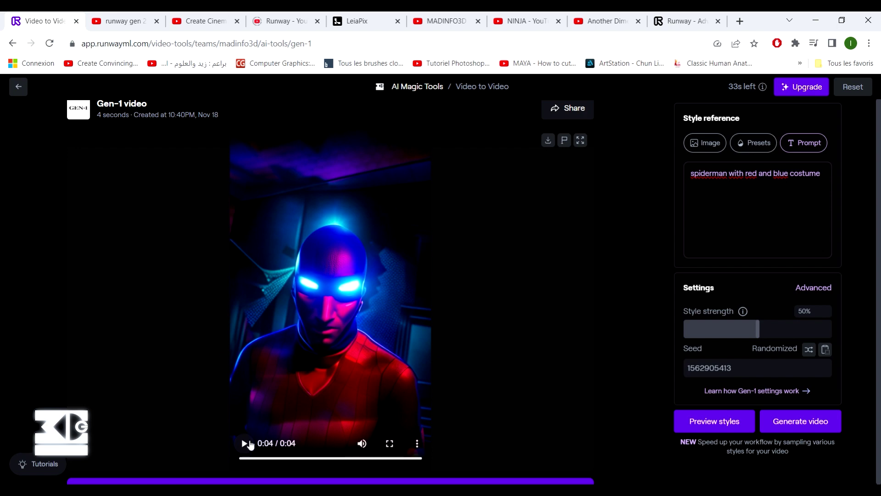
{"action": "left_click", "coordinate": [249, 444]}
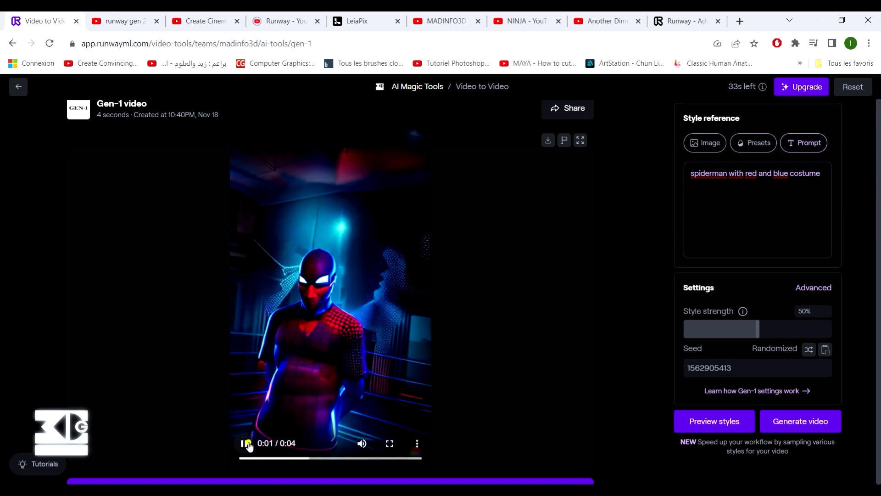
{"action": "left_click", "coordinate": [247, 443]}
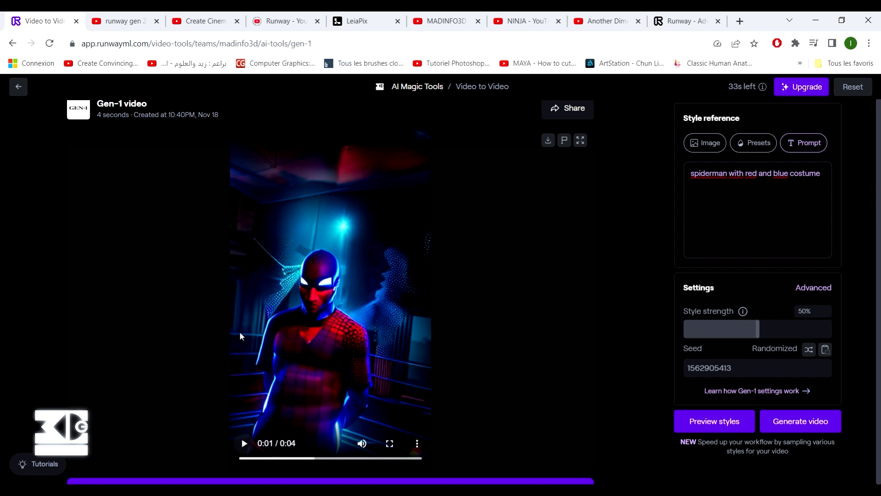
{"action": "left_click", "coordinate": [18, 87]}
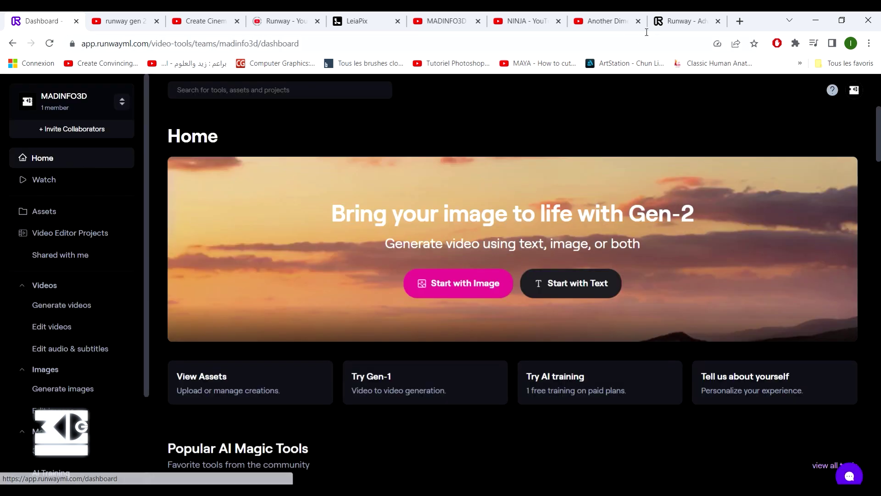
{"action": "left_click", "coordinate": [601, 21]}
{"action": "left_click", "coordinate": [505, 225]}
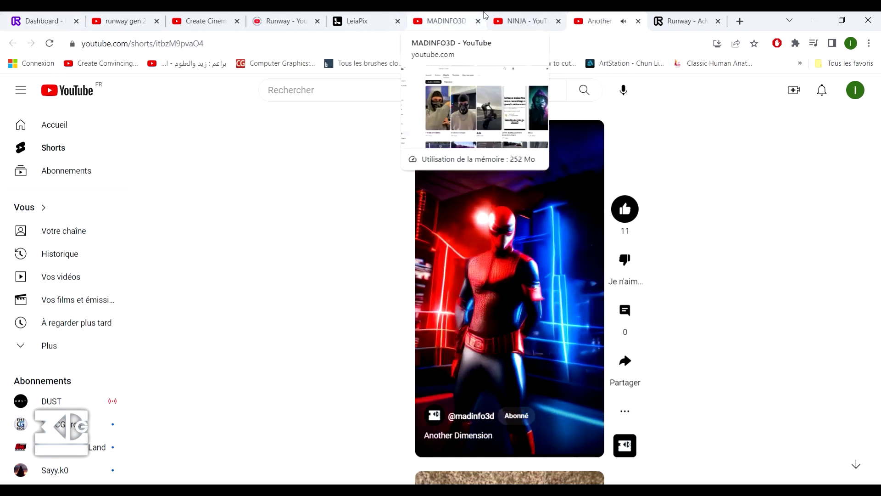
{"action": "left_click", "coordinate": [513, 15]}
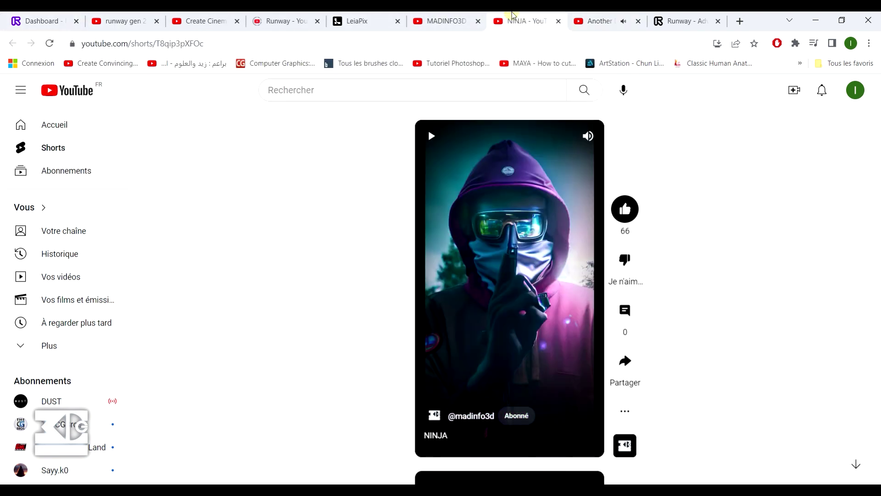
{"action": "left_click", "coordinate": [35, 16]}
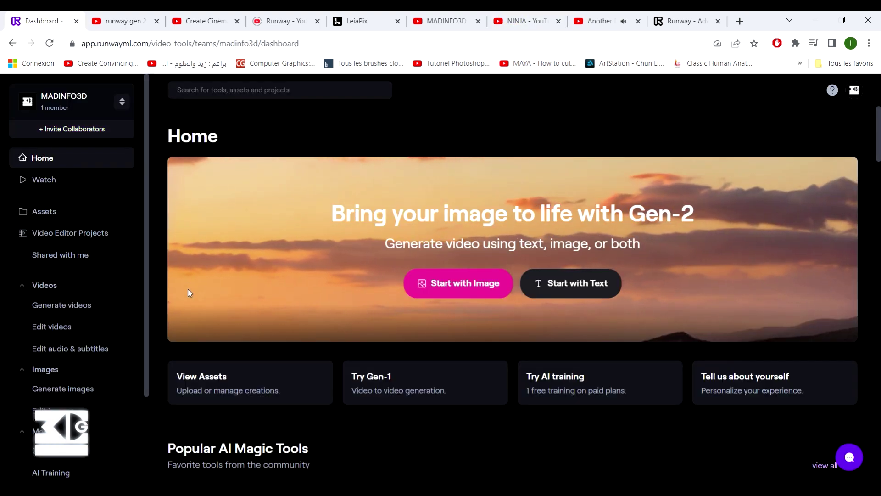
- Scroll through the Gen-2 Text/Image to Video gallery of clips like the fox in the rain and the lizard
{"action": "scroll", "coordinate": [190, 292], "scroll_direction": "down", "scroll_amount": 3}
{"action": "scroll", "coordinate": [282, 205], "scroll_direction": "down", "scroll_amount": 2}
{"action": "scroll", "coordinate": [271, 209], "scroll_direction": "up", "scroll_amount": 1}
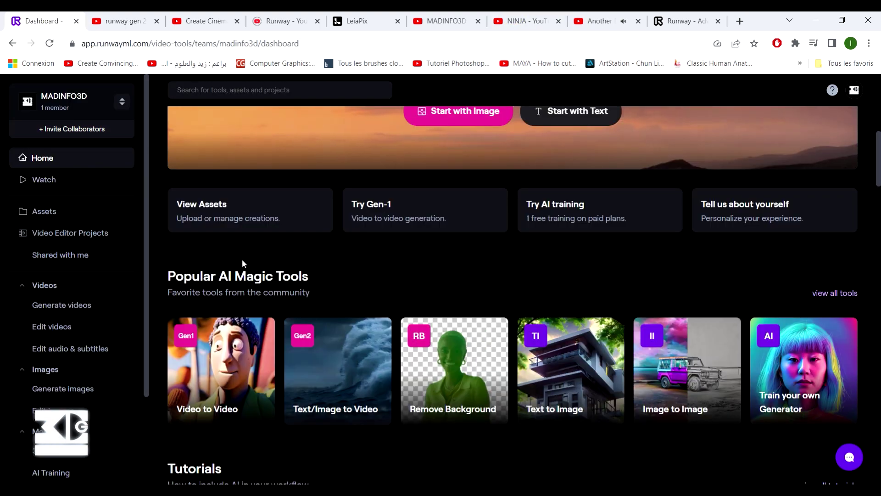
{"action": "scroll", "coordinate": [436, 266], "scroll_direction": "down", "scroll_amount": 5}
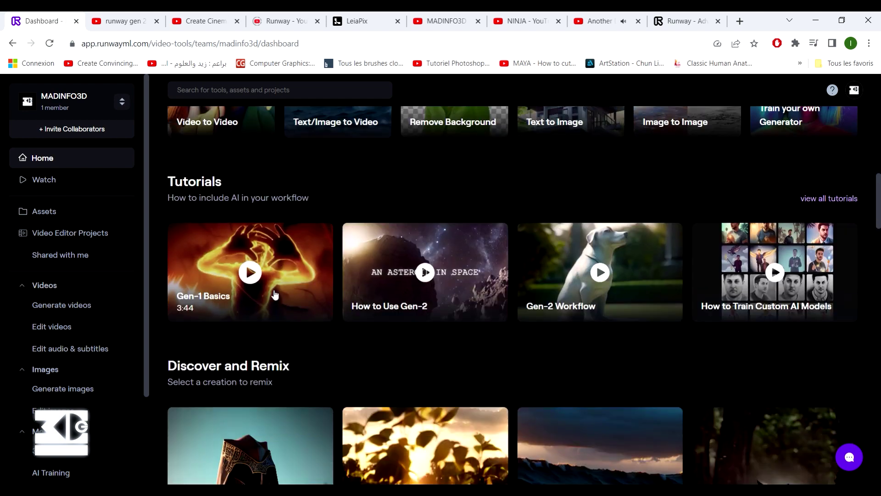
{"action": "scroll", "coordinate": [449, 260], "scroll_direction": "down", "scroll_amount": 3}
{"action": "scroll", "coordinate": [450, 260], "scroll_direction": "down", "scroll_amount": 2}
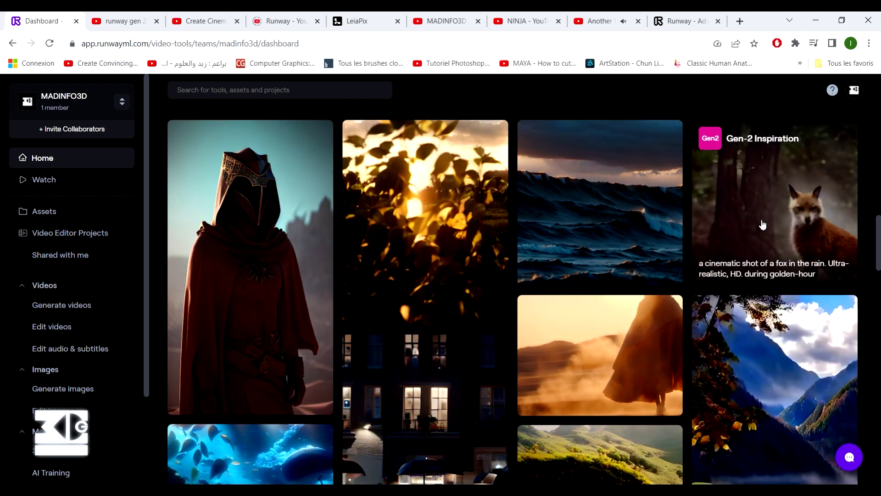
{"action": "scroll", "coordinate": [299, 340], "scroll_direction": "down", "scroll_amount": 5}
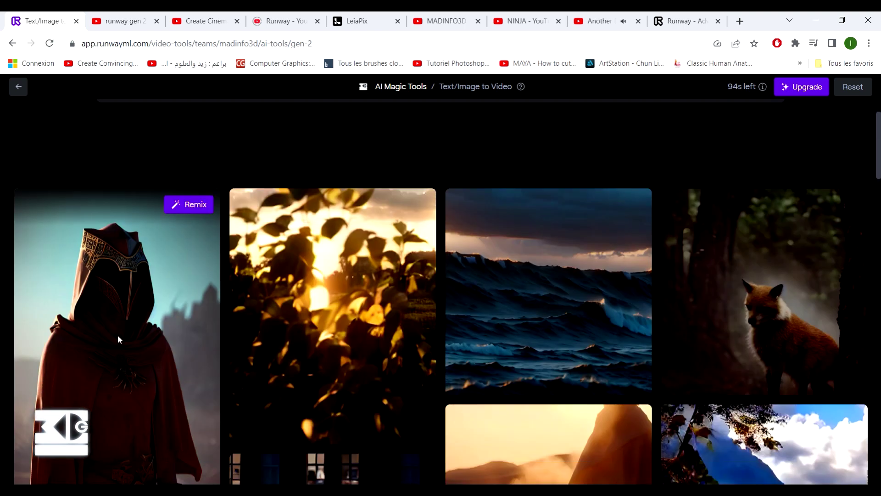
{"action": "scroll", "coordinate": [117, 334], "scroll_direction": "down", "scroll_amount": 1}
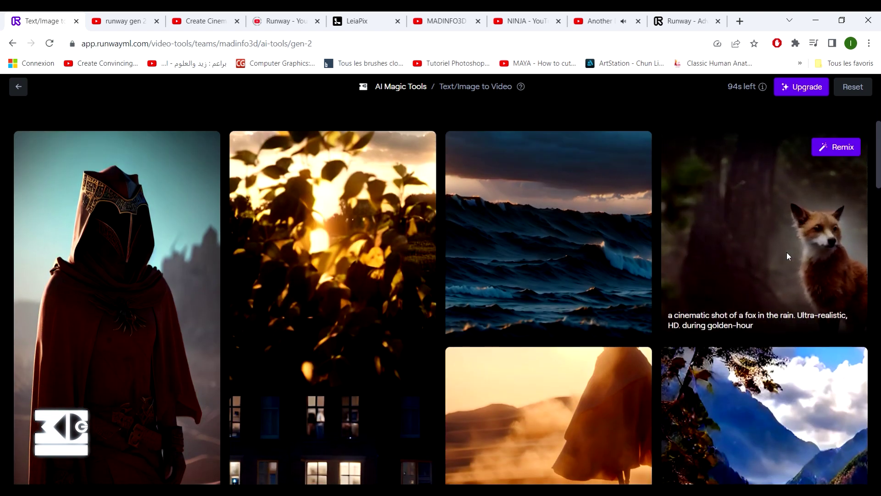
{"action": "scroll", "coordinate": [497, 322], "scroll_direction": "down", "scroll_amount": 7}
{"action": "scroll", "coordinate": [495, 322], "scroll_direction": "down", "scroll_amount": 3}
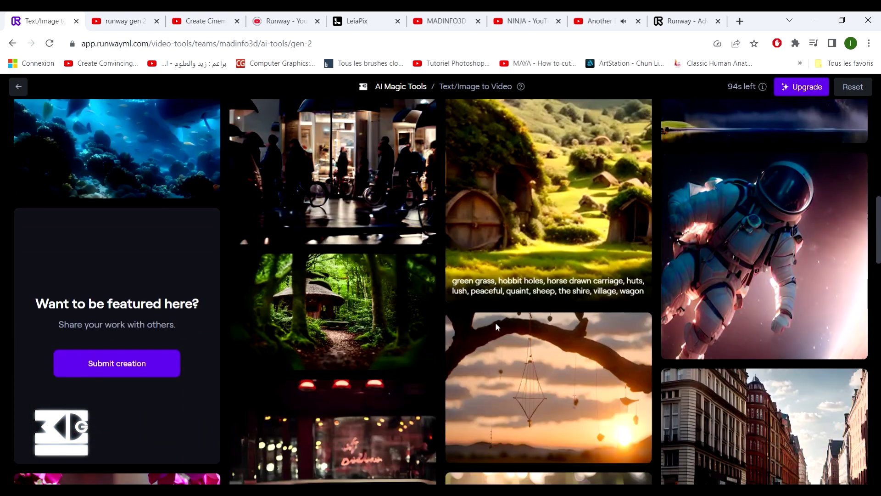
{"action": "scroll", "coordinate": [496, 324], "scroll_direction": "down", "scroll_amount": 1}
{"action": "scroll", "coordinate": [462, 297], "scroll_direction": "down", "scroll_amount": 6}
{"action": "scroll", "coordinate": [469, 315], "scroll_direction": "down", "scroll_amount": 4}
{"action": "scroll", "coordinate": [374, 254], "scroll_direction": "down", "scroll_amount": 4}
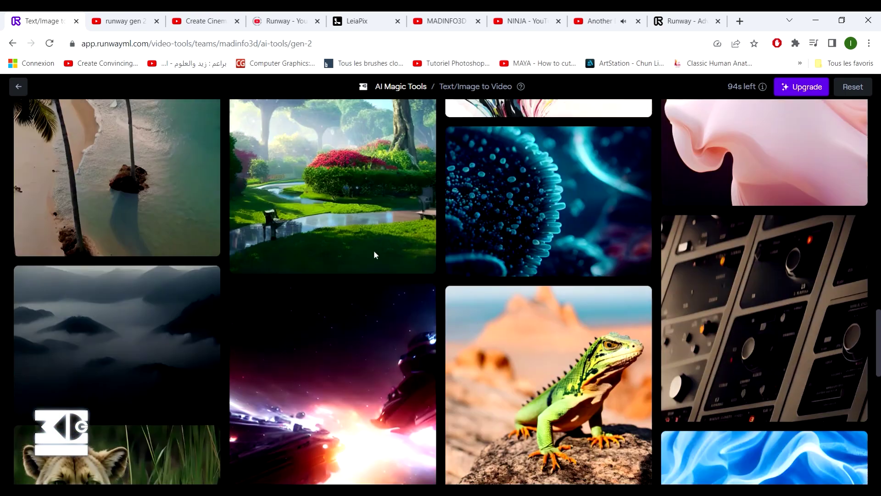
- Check the search results and RunwayML channel tabs, then return to the Curious Refuge Gen-2 video
{"action": "left_click", "coordinate": [138, 19]}
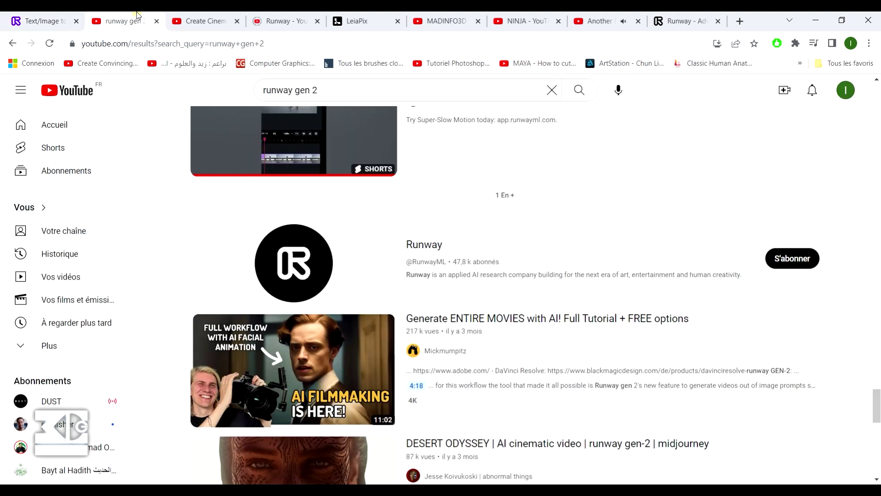
{"action": "scroll", "coordinate": [275, 300], "scroll_direction": "up", "scroll_amount": 5}
{"action": "left_click", "coordinate": [258, 15]}
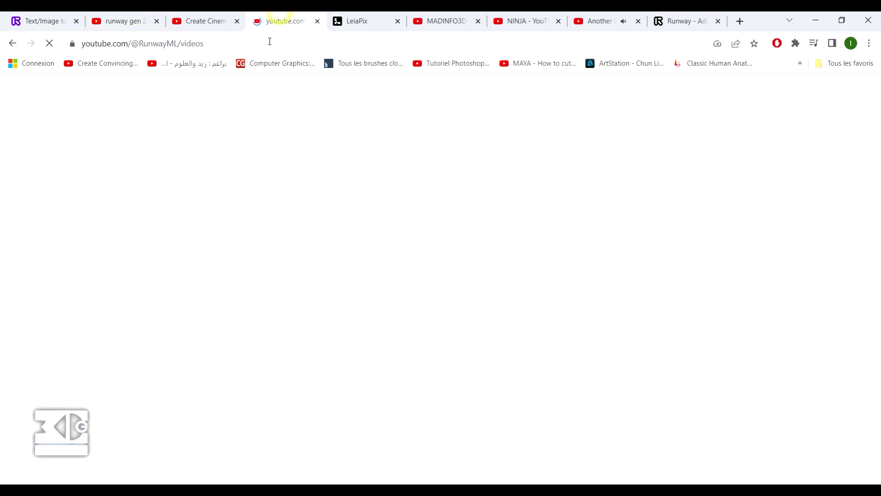
{"action": "left_click", "coordinate": [193, 19]}
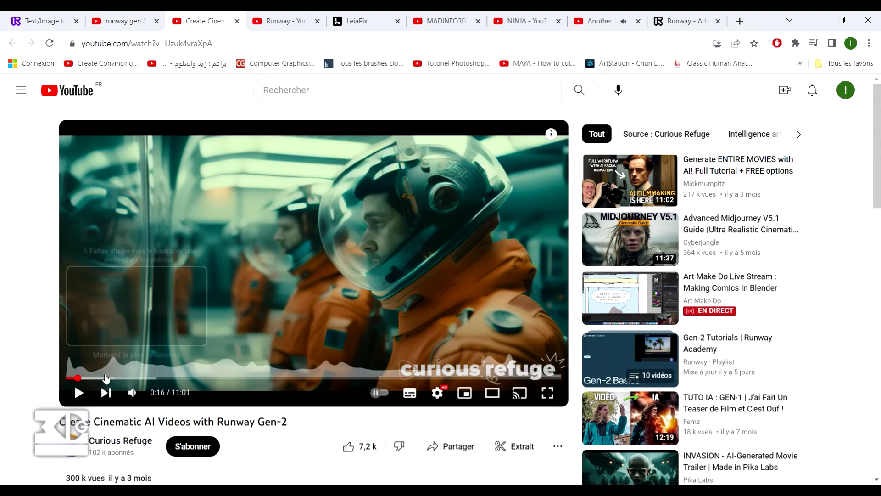
- Rewind the tutorial to the start and watch it fullscreen, pausing on the motorcyclist clip
{"action": "left_click_drag", "start_coordinate": [78, 378], "coordinate": [51, 383]}
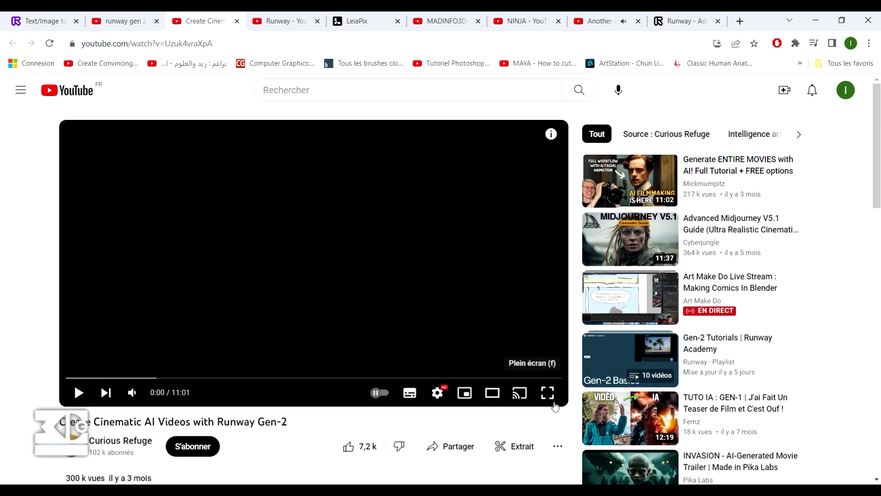
{"action": "left_click", "coordinate": [549, 396]}
{"action": "left_click", "coordinate": [428, 372]}
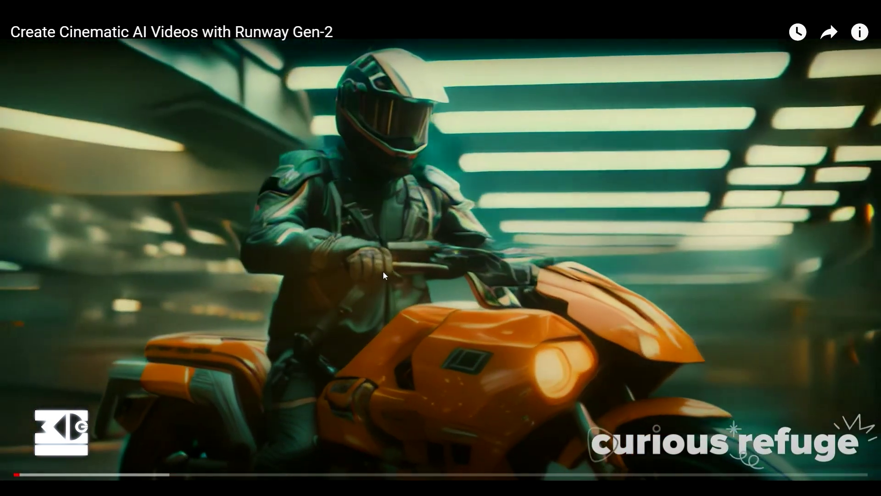
{"action": "left_click", "coordinate": [403, 276]}
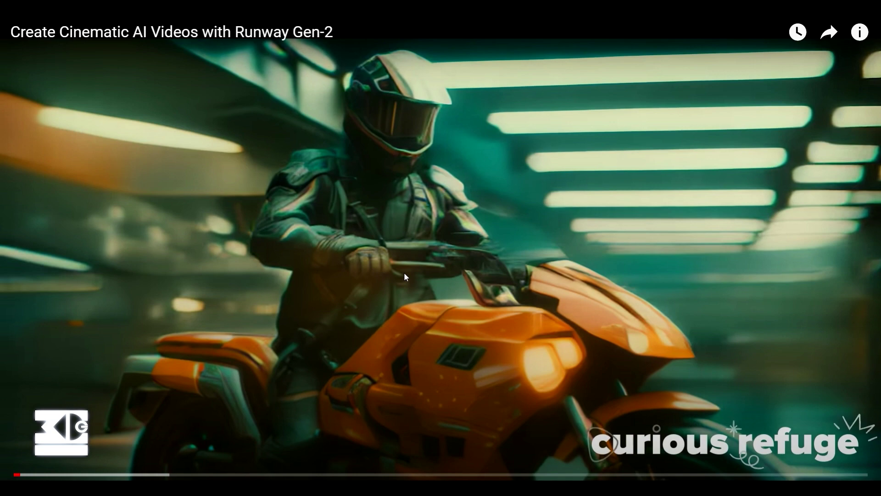
{"action": "left_click", "coordinate": [404, 272]}
{"action": "left_click", "coordinate": [404, 271]}
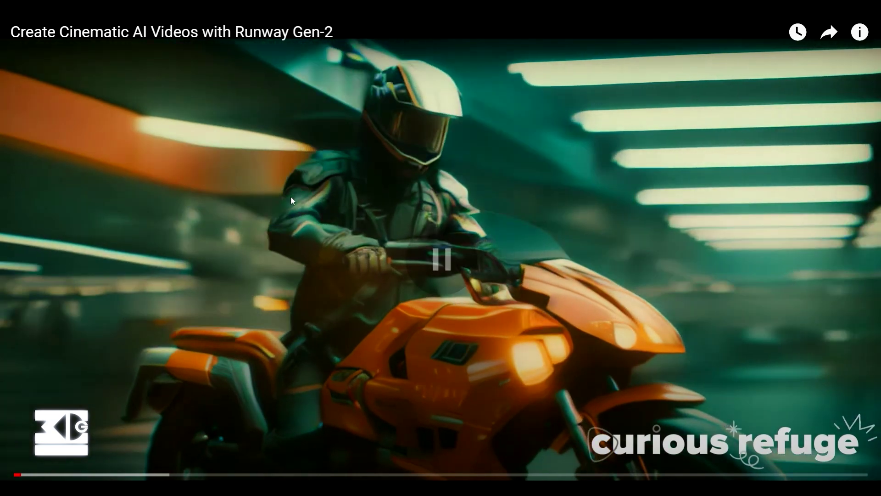
- Keep watching, pausing on the futuristic city and motorcycle rider scenes
{"action": "left_click", "coordinate": [368, 306]}
{"action": "left_click", "coordinate": [376, 279]}
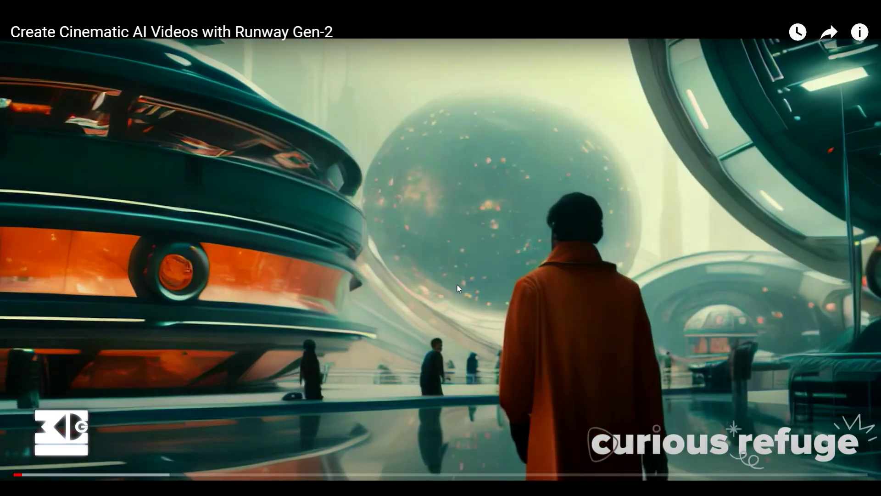
{"action": "left_click", "coordinate": [451, 283]}
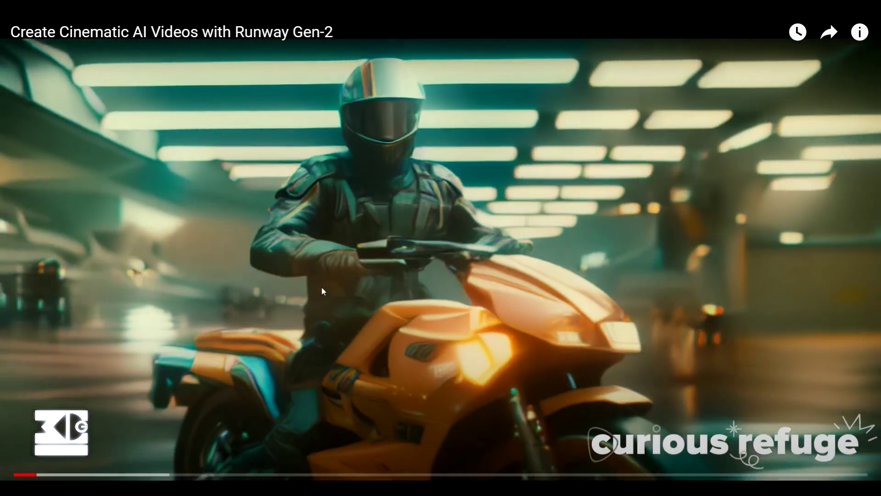
{"action": "left_click", "coordinate": [307, 266]}
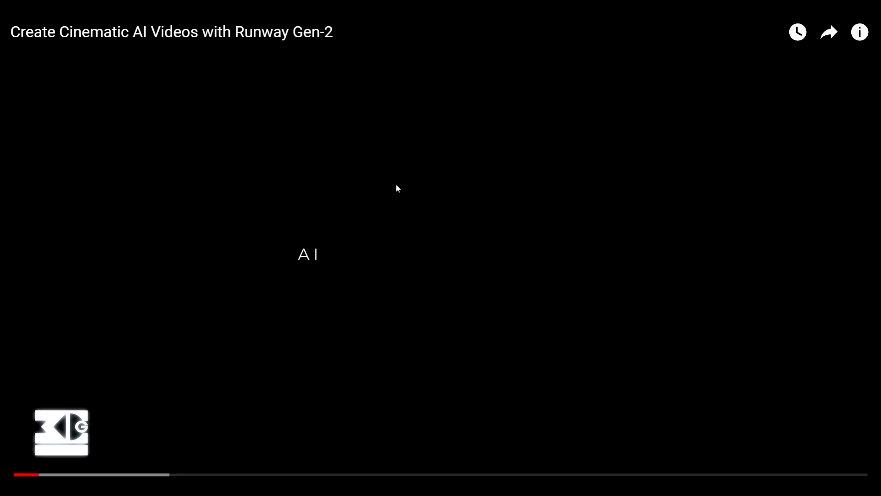
{"action": "left_click", "coordinate": [390, 187]}
- Skip ahead to the presenter at 2:15, exit fullscreen paused there, and return to the 'runway gen 2' results
{"action": "left_click_drag", "start_coordinate": [58, 474], "coordinate": [120, 469]}
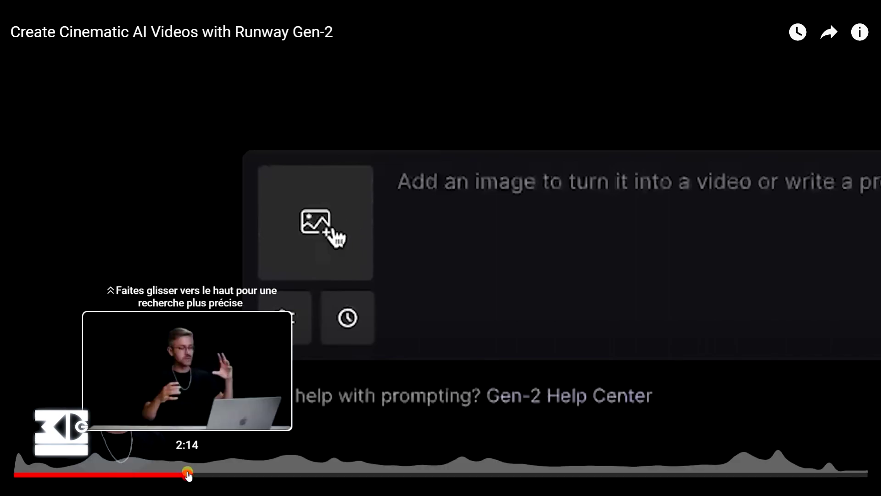
{"action": "left_click", "coordinate": [187, 474]}
{"action": "key", "text": "Escape"}
{"action": "left_click", "coordinate": [316, 207]}
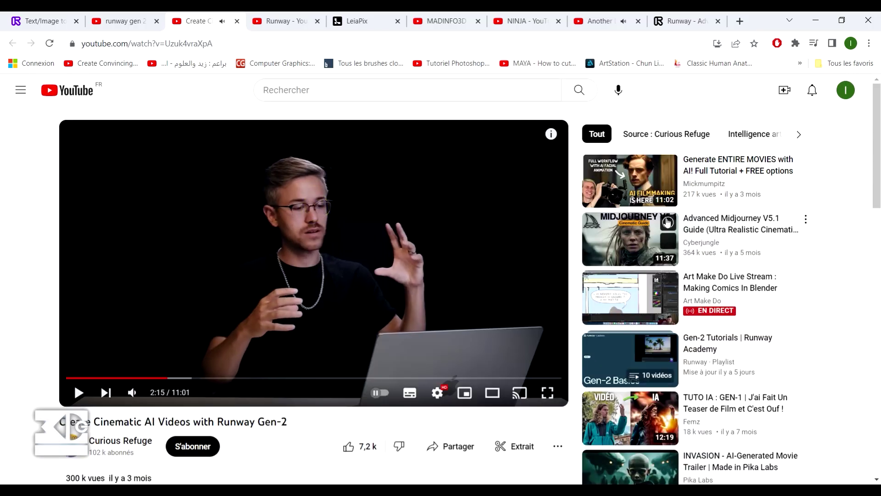
{"action": "left_click", "coordinate": [120, 21]}
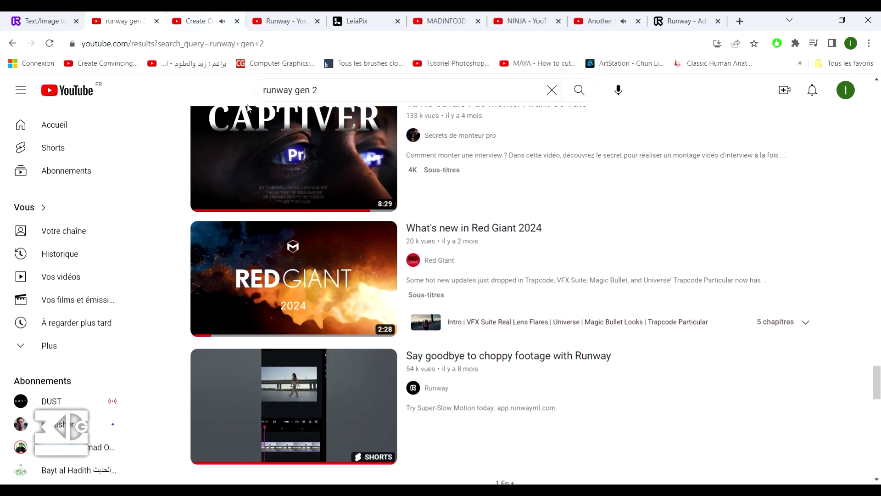
- Browse the Runway channel's Videos grid and watch the 'Introducing Gen-2: Text to Video' trailer fullscreen to 1:09
{"action": "left_click", "coordinate": [271, 18]}
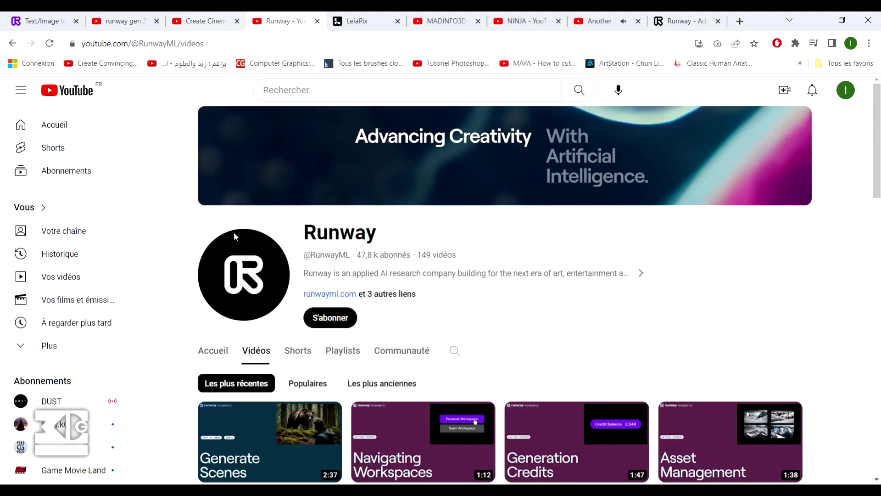
{"action": "scroll", "coordinate": [234, 235], "scroll_direction": "down", "scroll_amount": 9}
{"action": "scroll", "coordinate": [225, 253], "scroll_direction": "down", "scroll_amount": 3}
{"action": "scroll", "coordinate": [215, 276], "scroll_direction": "down", "scroll_amount": 2}
{"action": "scroll", "coordinate": [201, 305], "scroll_direction": "down", "scroll_amount": 5}
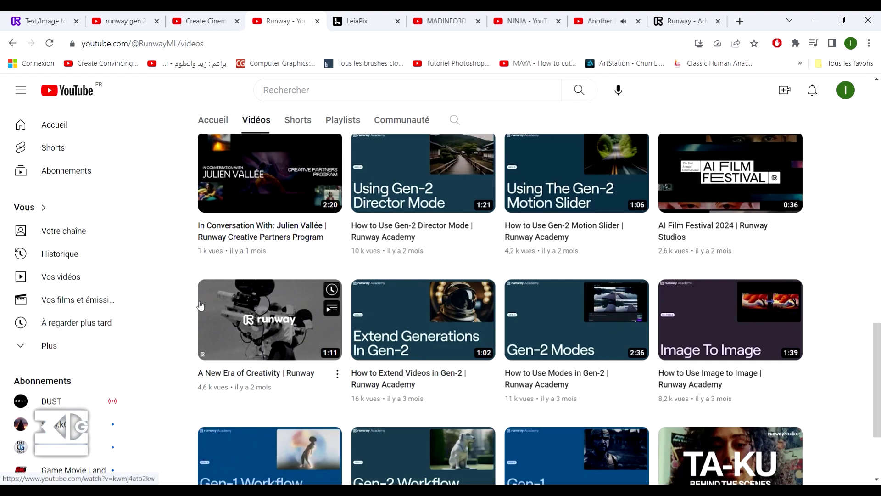
{"action": "scroll", "coordinate": [195, 305], "scroll_direction": "down", "scroll_amount": 3}
{"action": "scroll", "coordinate": [187, 304], "scroll_direction": "down", "scroll_amount": 1}
{"action": "scroll", "coordinate": [188, 305], "scroll_direction": "down", "scroll_amount": 4}
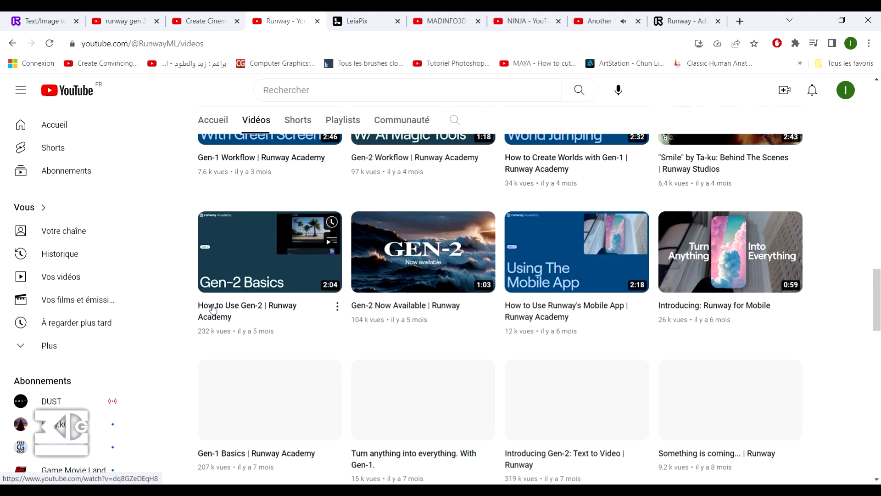
{"action": "scroll", "coordinate": [193, 304], "scroll_direction": "down", "scroll_amount": 3}
{"action": "scroll", "coordinate": [199, 305], "scroll_direction": "down", "scroll_amount": 2}
{"action": "scroll", "coordinate": [193, 303], "scroll_direction": "down", "scroll_amount": 6}
{"action": "scroll", "coordinate": [307, 311], "scroll_direction": "up", "scroll_amount": 4}
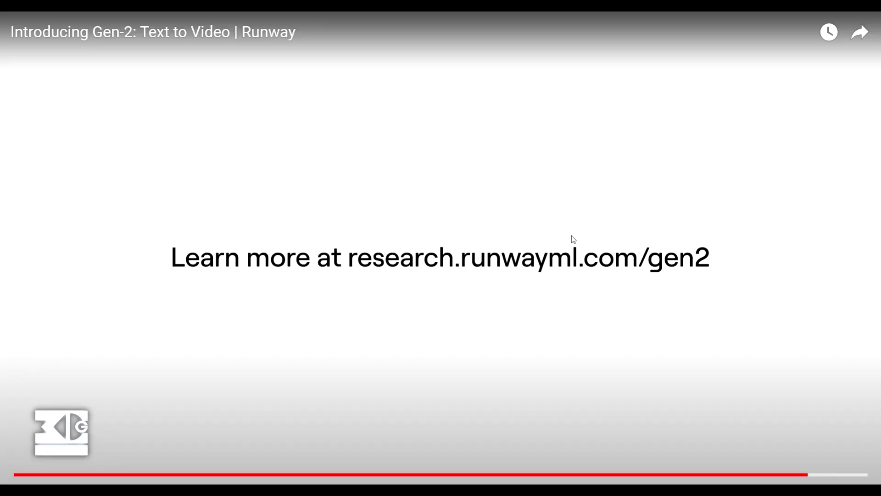
{"action": "left_click", "coordinate": [572, 236]}
- Exit fullscreen and open 'Gen-2 Now Available' from the sidebar in fullscreen
{"action": "key", "text": "Escape"}
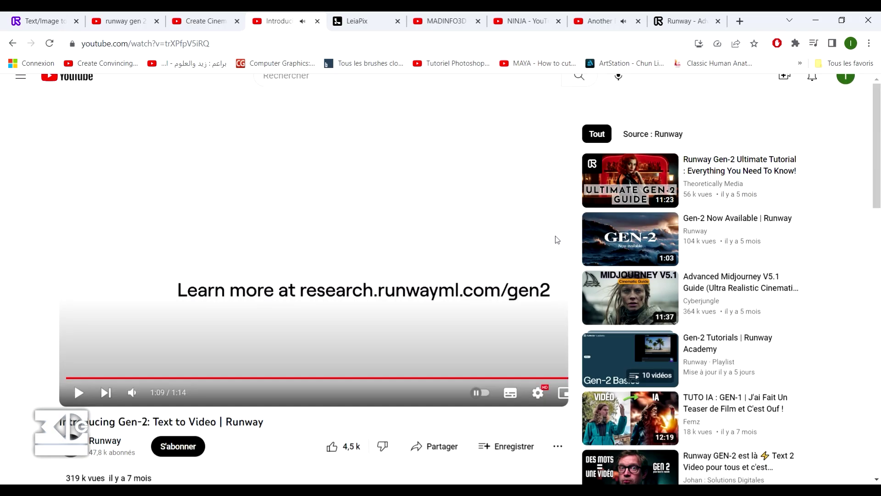
{"action": "left_click", "coordinate": [726, 220]}
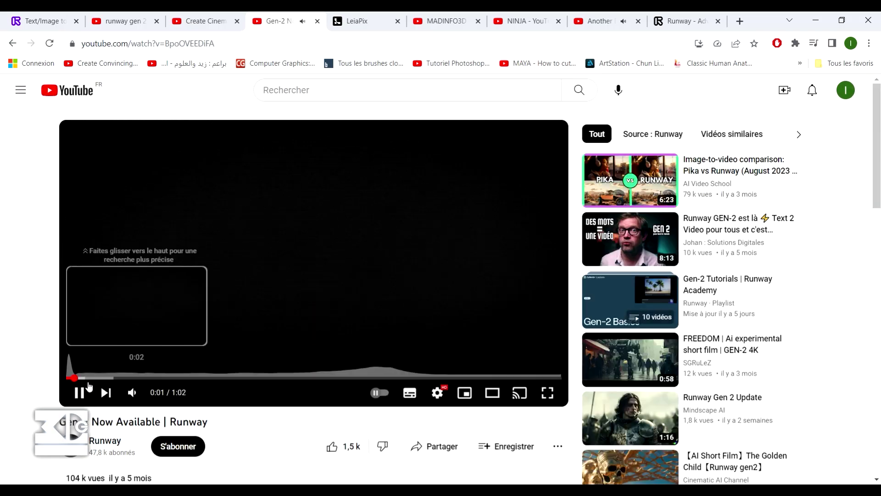
{"action": "left_click", "coordinate": [548, 394]}
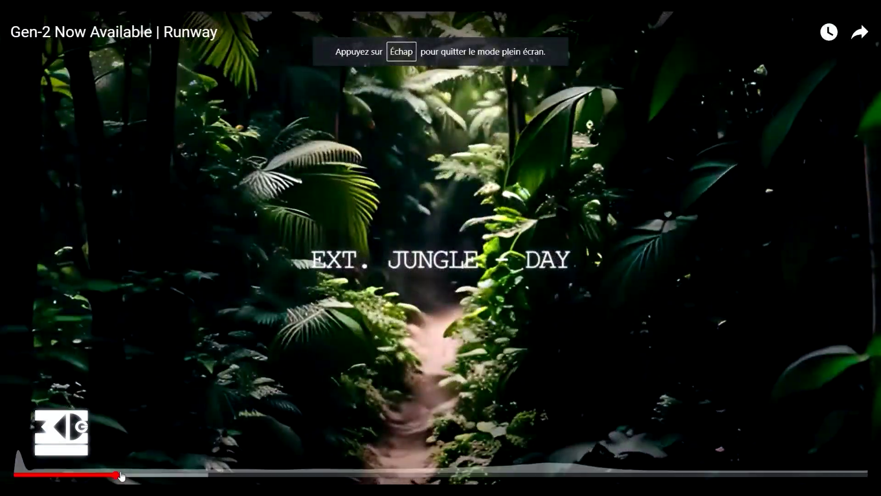
- Scrub ahead past 'A Microscopic World' to the asteroid scene at 0:33, then exit fullscreen
{"action": "left_click_drag", "start_coordinate": [122, 476], "coordinate": [290, 475]}
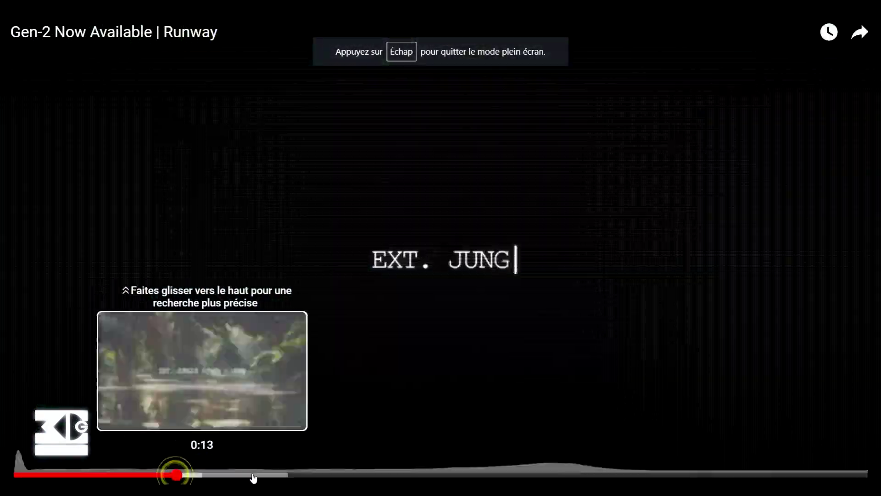
{"action": "left_click", "coordinate": [305, 475]}
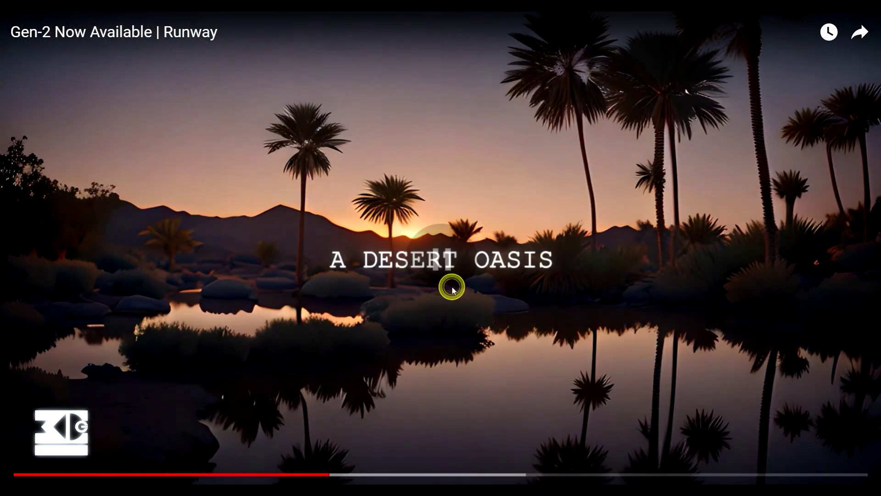
{"action": "left_click", "coordinate": [460, 476]}
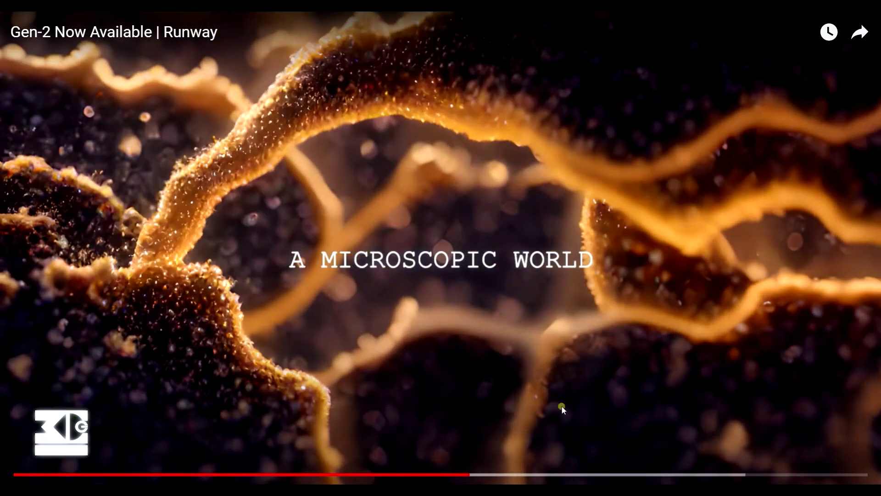
{"action": "key", "text": "Escape"}
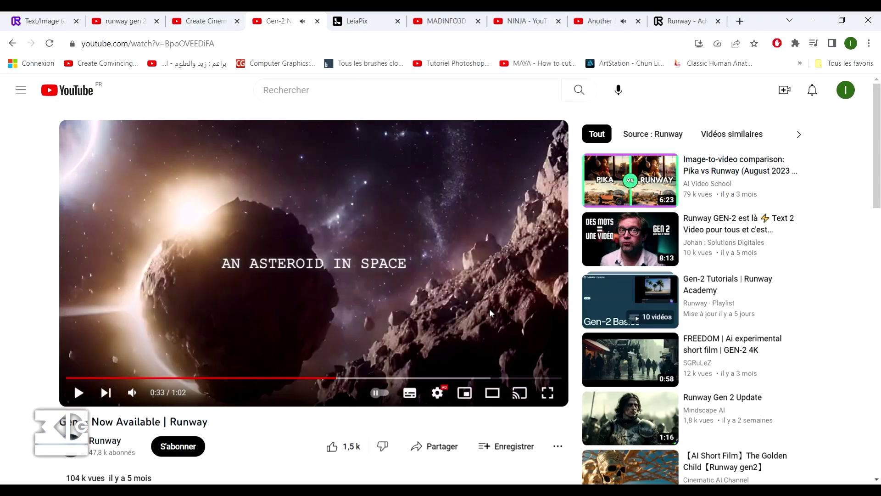
- Open the 'Runway Gen 2 Update' video and watch it fullscreen
{"action": "left_click", "coordinate": [712, 404]}
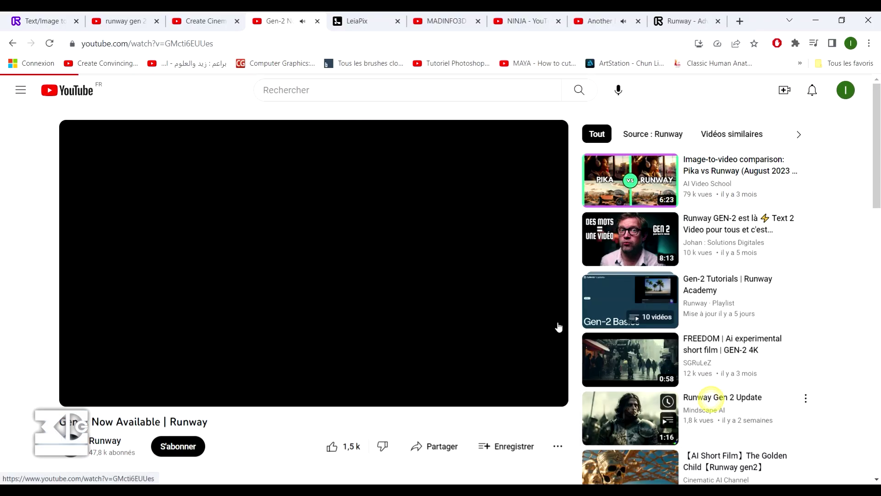
{"action": "double_click", "coordinate": [273, 282]}
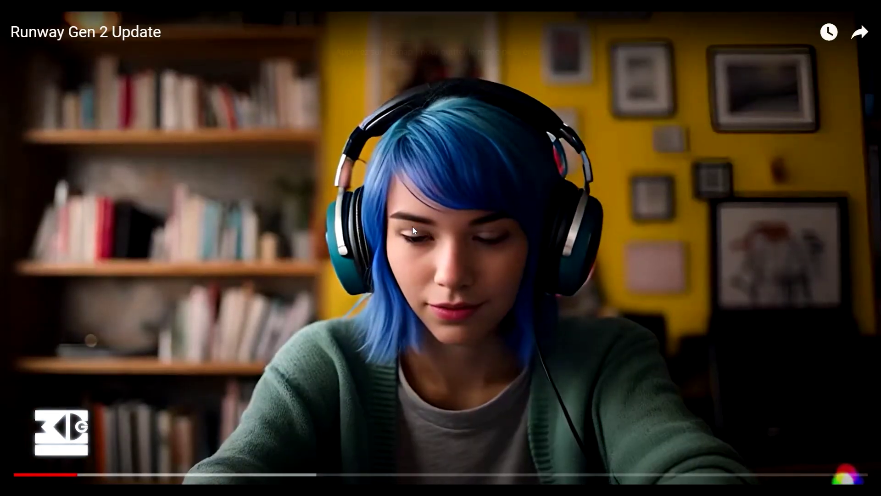
{"action": "left_click", "coordinate": [436, 266]}
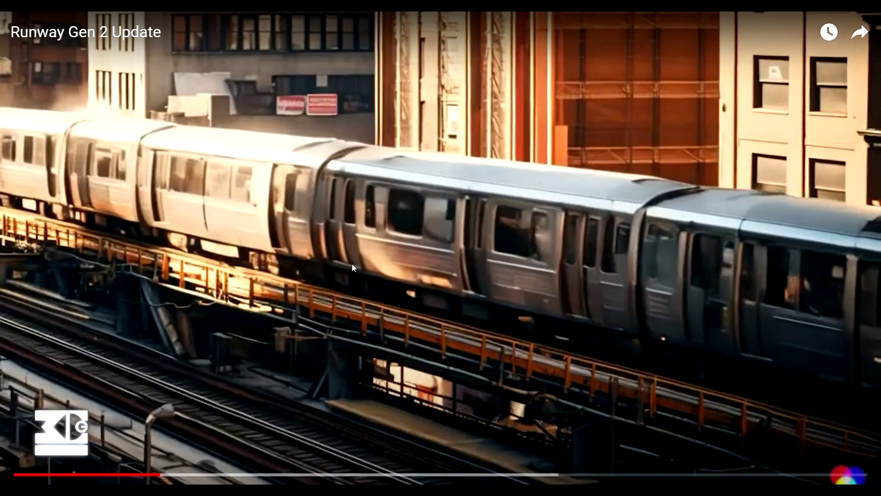
{"action": "left_click", "coordinate": [391, 257]}
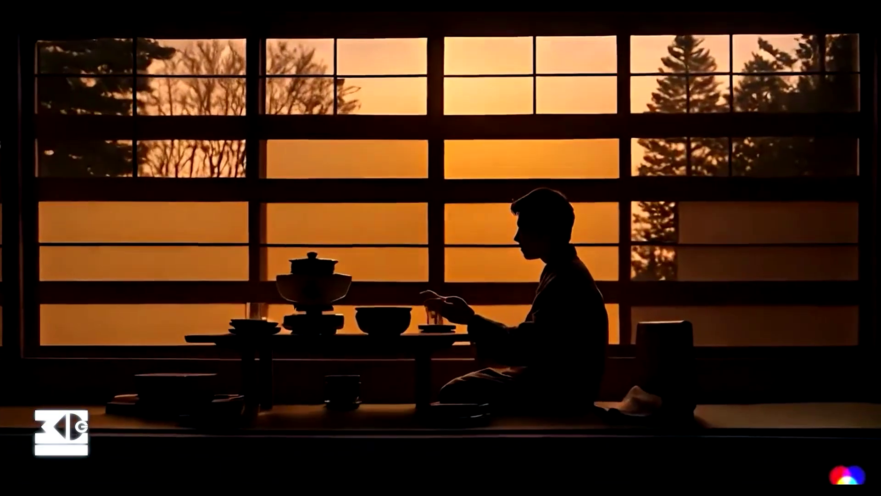
- Pause on the silhouetted tea and bridge-skyline scenes, then skip ahead to the jungle river scene
{"action": "left_click", "coordinate": [465, 291]}
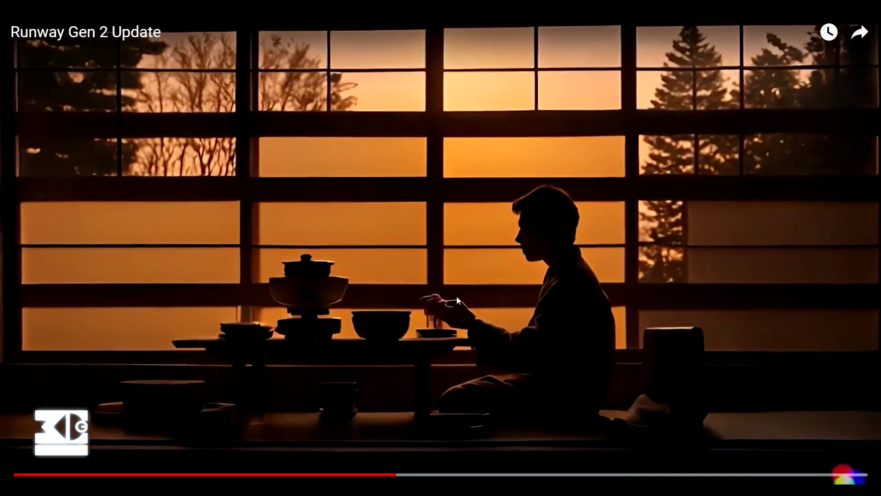
{"action": "left_click", "coordinate": [452, 306]}
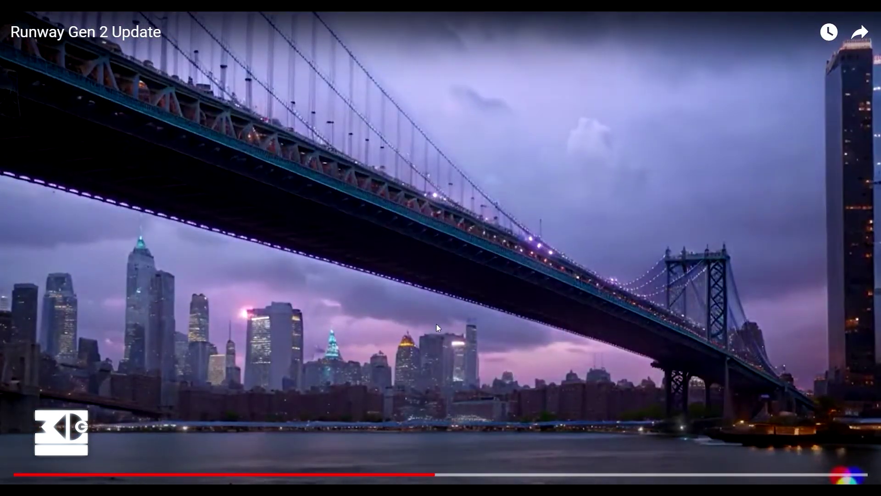
{"action": "left_click", "coordinate": [437, 325]}
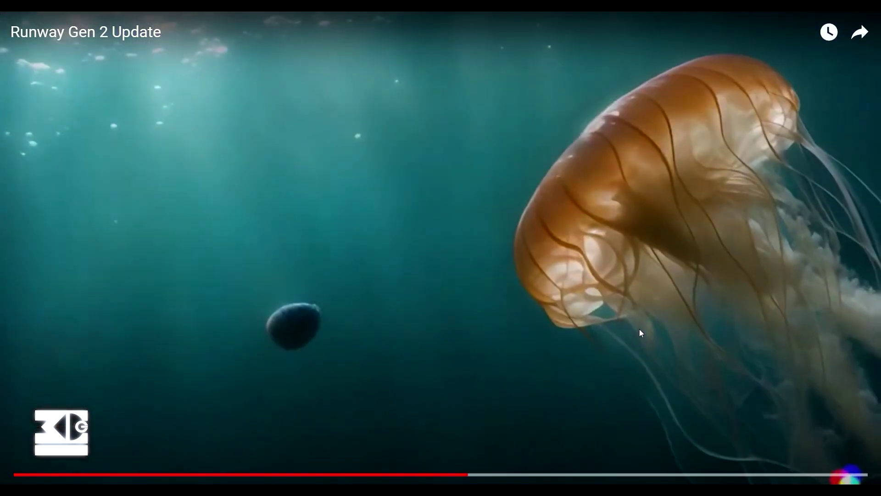
{"action": "left_click", "coordinate": [553, 475]}
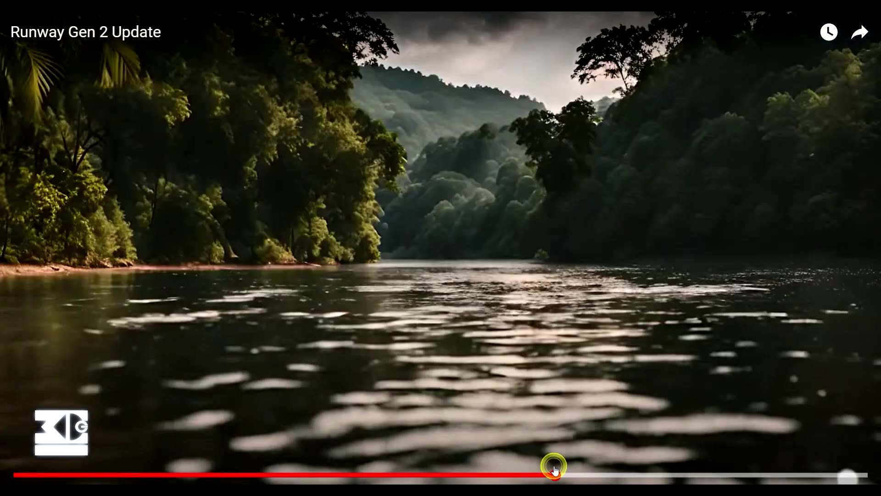